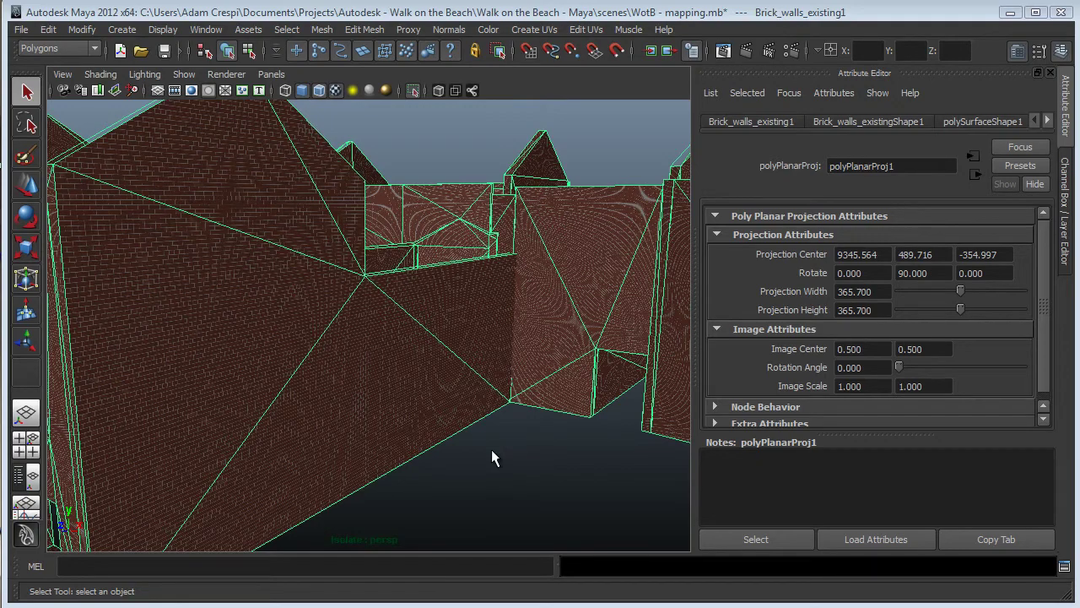
# Orbit around the brick walls and open the wall's UV Sets list, reaching polyPlanarProj1
pyautogui.moveTo(491, 449)
pyautogui.keyDown('alt'); pyautogui.mouseDown()
pyautogui.moveTo(456, 435)
pyautogui.moveTo(486, 448)
pyautogui.mouseUp(); pyautogui.keyUp('alt')
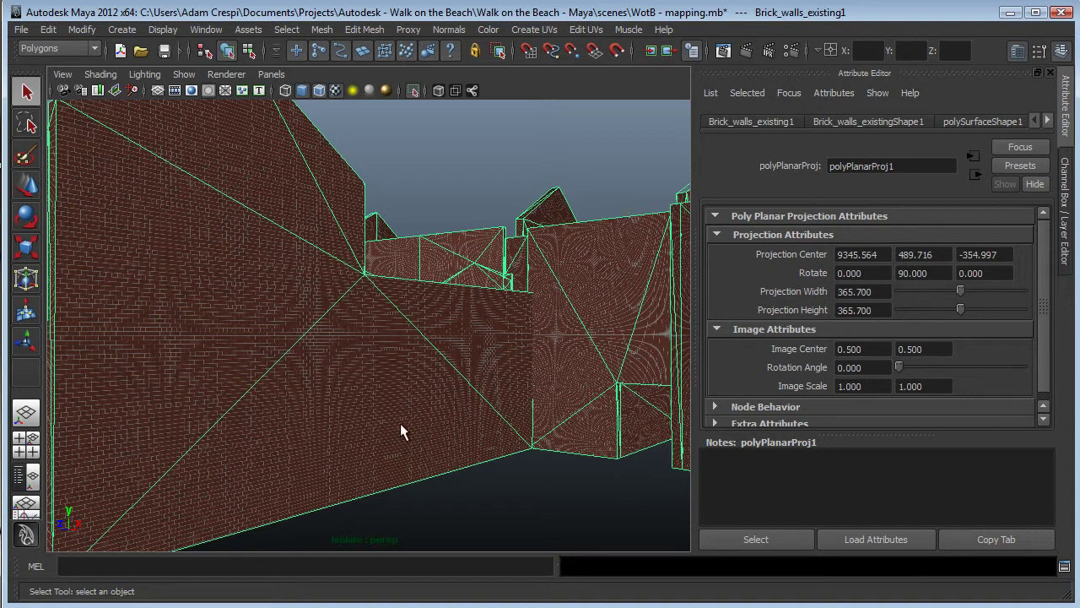
pyautogui.moveTo(283, 206); pyautogui.dragTo(313, 402, button='right')
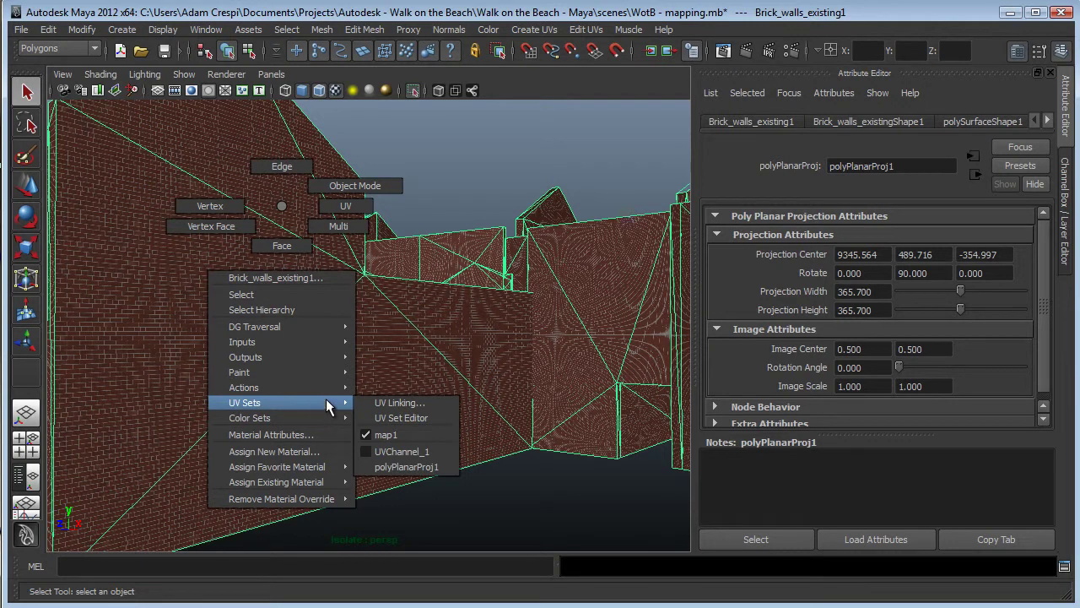
pyautogui.moveTo(325, 399); pyautogui.dragTo(442, 463, button='right')
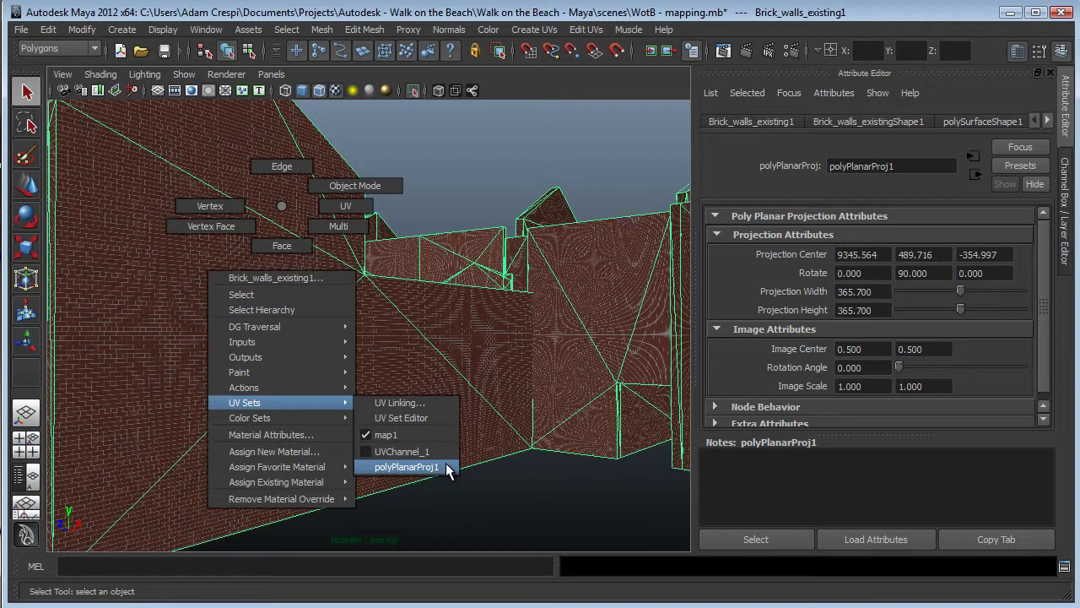
# Select polyPlanarProj1 and show its move-and-rotate projection handle over the walls in wireframe
pyautogui.moveTo(447, 463); pyautogui.dragTo(446, 463, button='right')
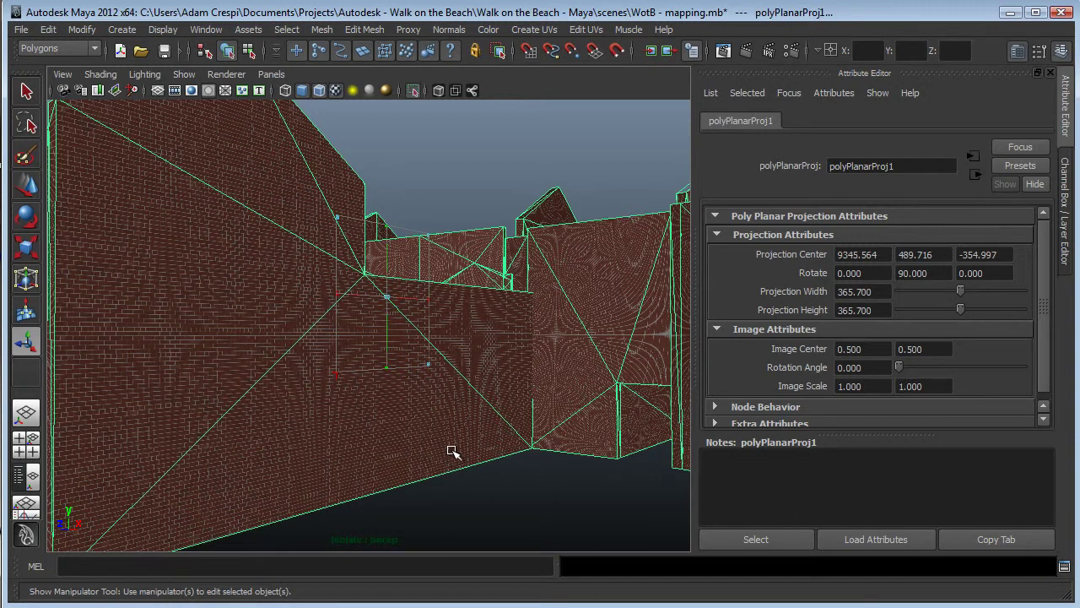
pyautogui.keyDown('alt'); pyautogui.moveTo(485, 477); pyautogui.dragTo(397, 362); pyautogui.keyUp('alt')
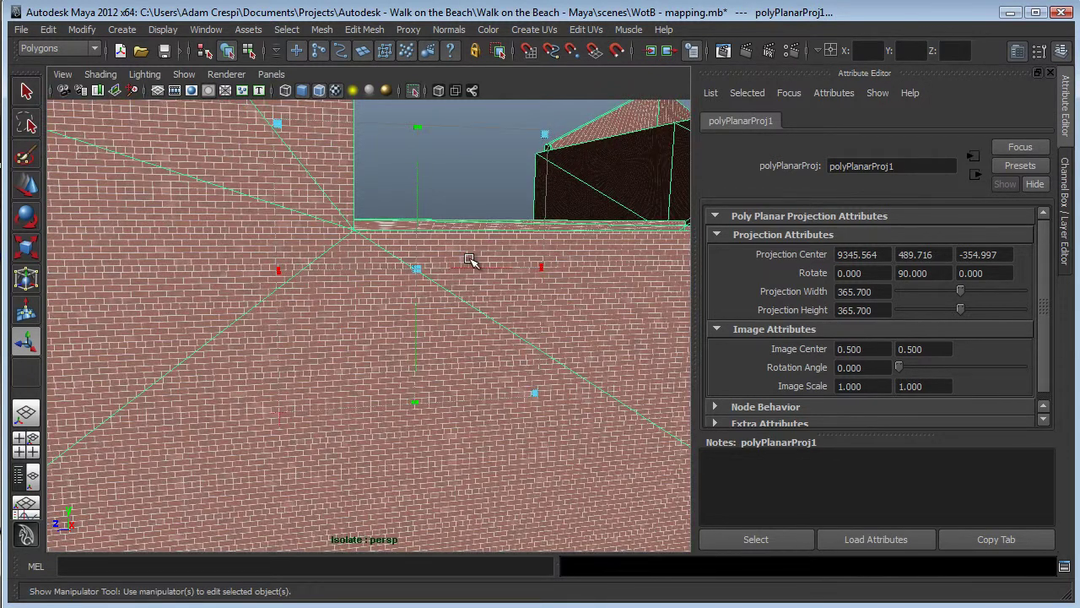
pyautogui.press('4')
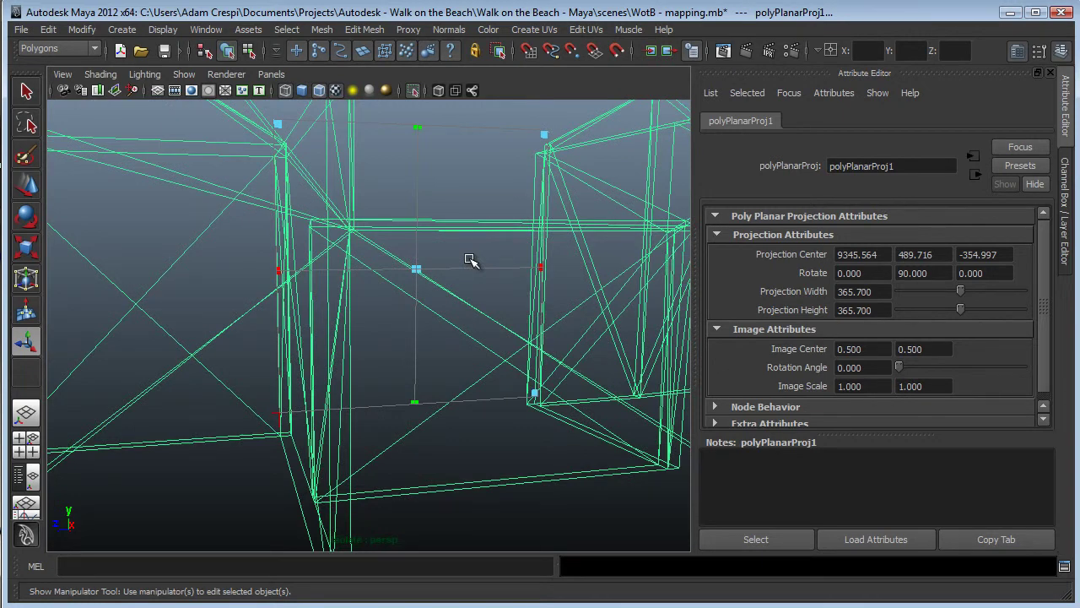
pyautogui.moveTo(419, 390)
pyautogui.keyDown('alt'); pyautogui.mouseDown()
pyautogui.moveTo(447, 369)
pyautogui.moveTo(425, 372)
pyautogui.mouseUp(); pyautogui.keyUp('alt')
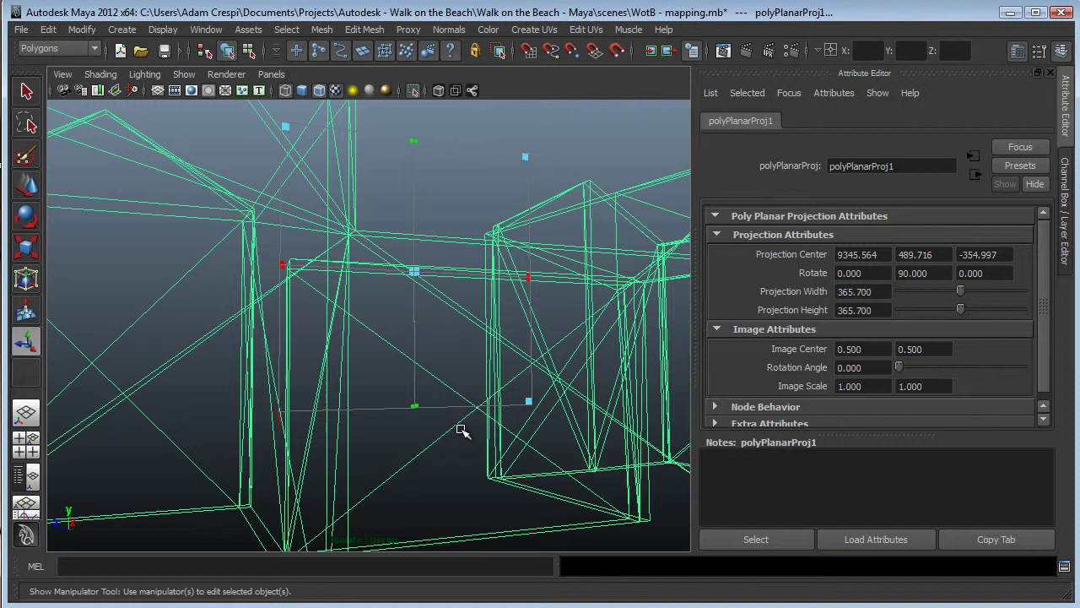
pyautogui.click(278, 418)
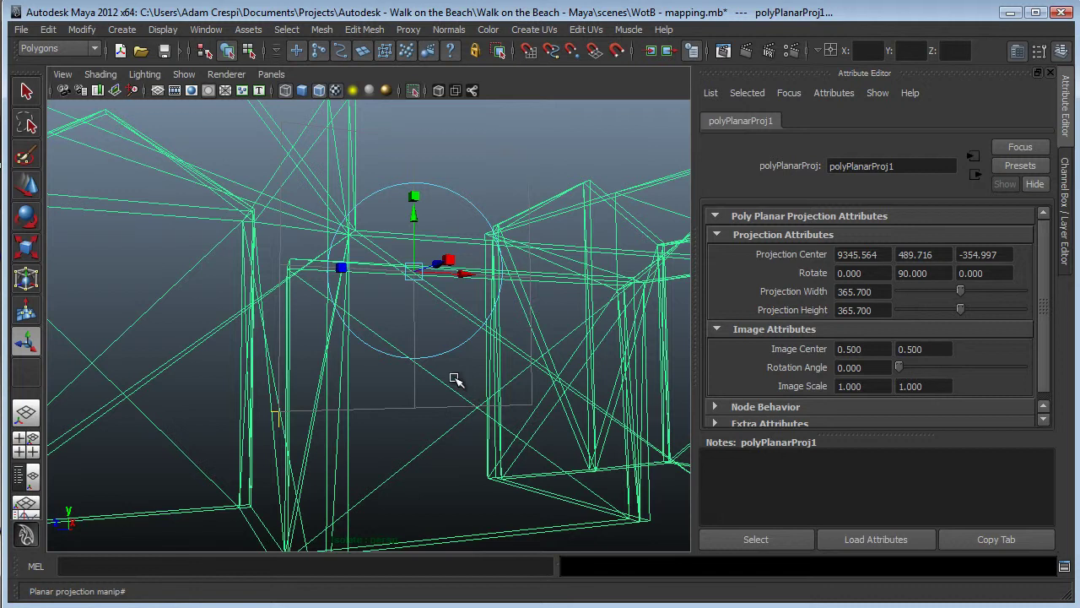
# Save polyPlanarProj1's projection settings as an attribute preset named 'brick'
pyautogui.click(1021, 167)
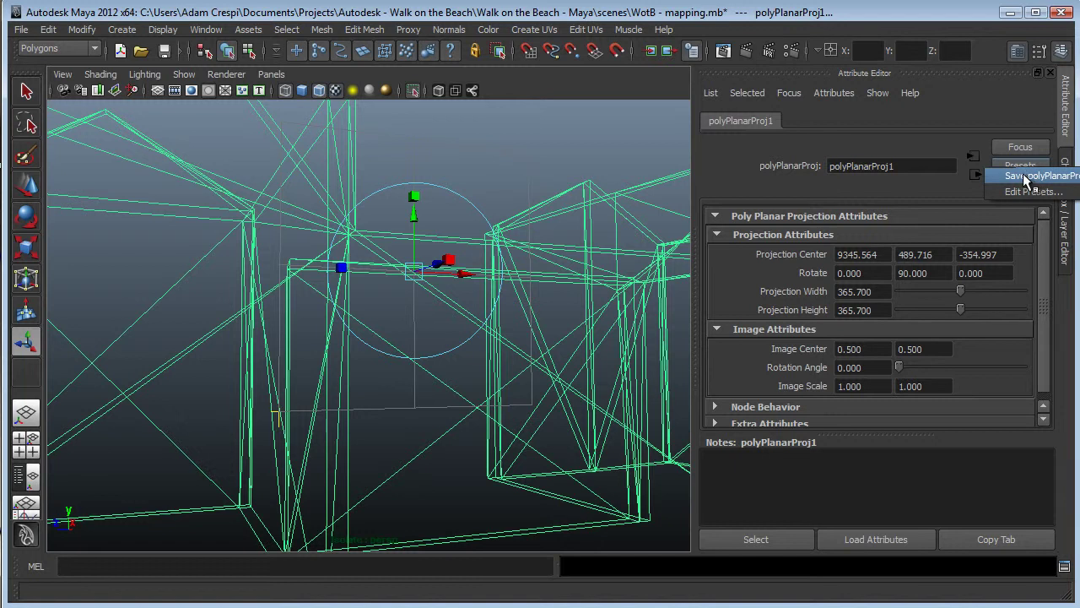
pyautogui.click(1025, 176)
pyautogui.doubleClick(606, 215)
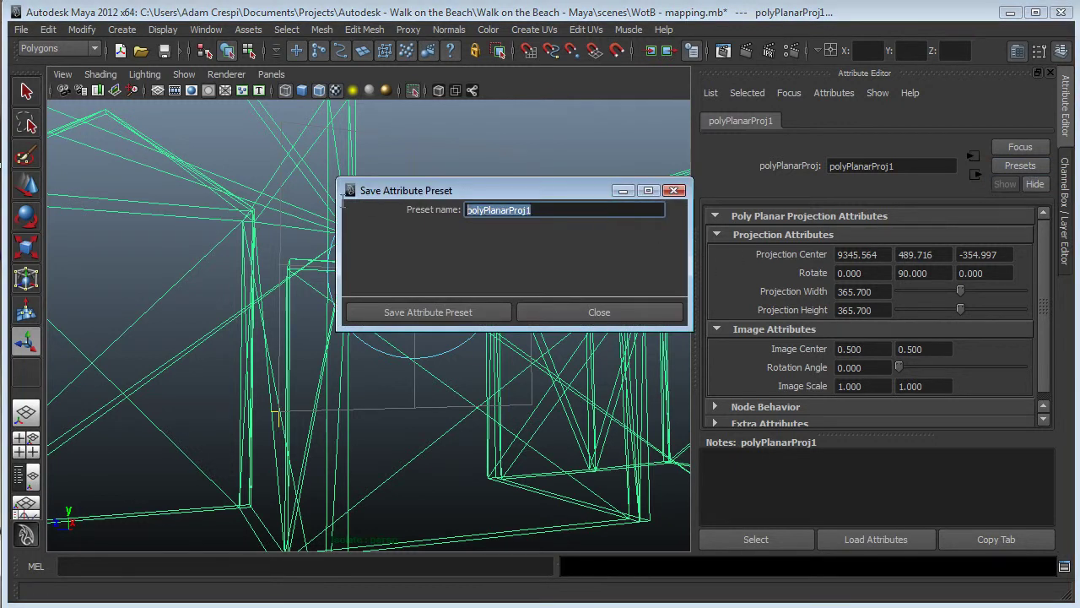
pyautogui.write('b')
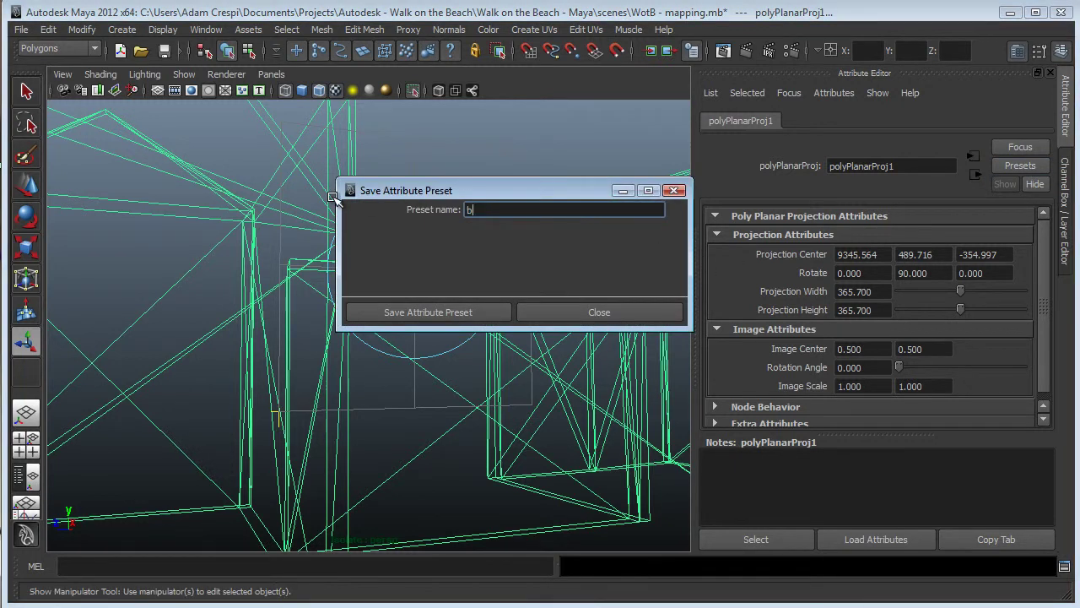
pyautogui.write('rick')
pyautogui.click(415, 312)
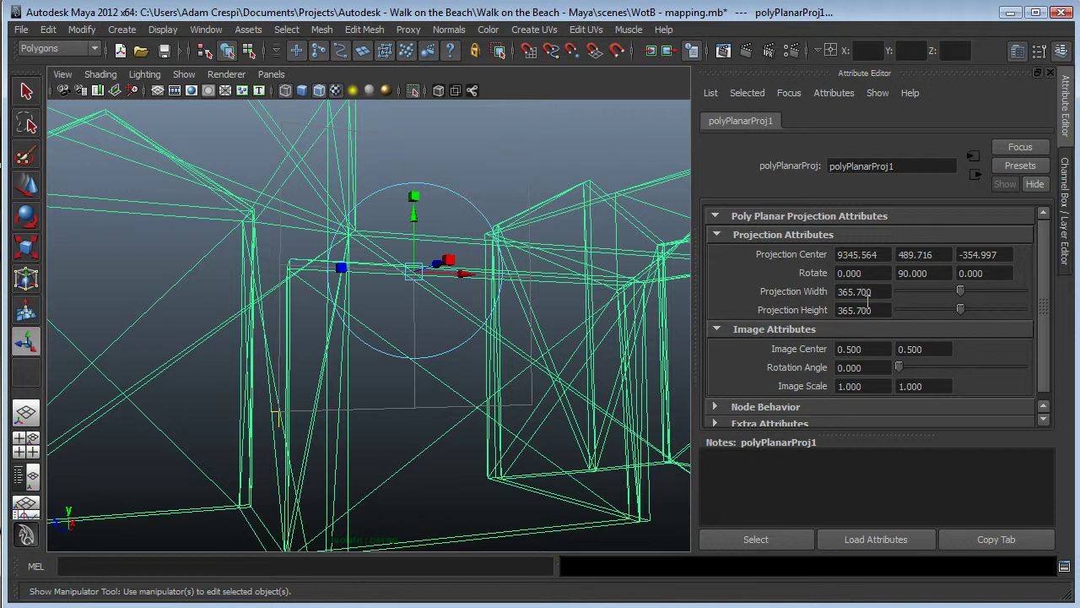
pyautogui.moveTo(460, 334); pyautogui.dragTo(486, 328, button='right')
# Deselect, switch to textured display, select the brick wall mesh and view the whole building
pyautogui.click(455, 176)
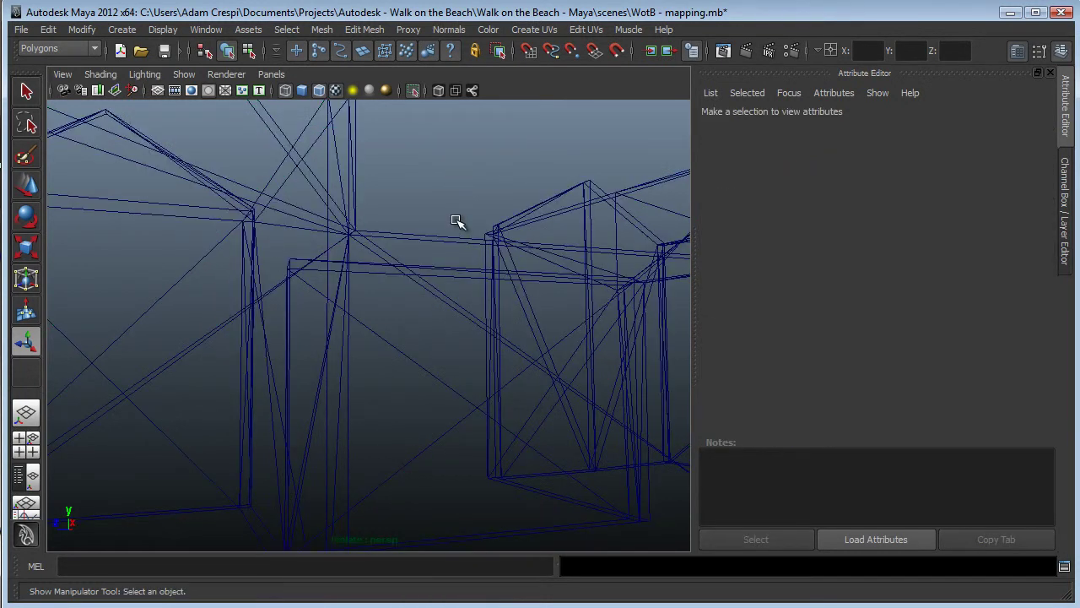
pyautogui.press('6')
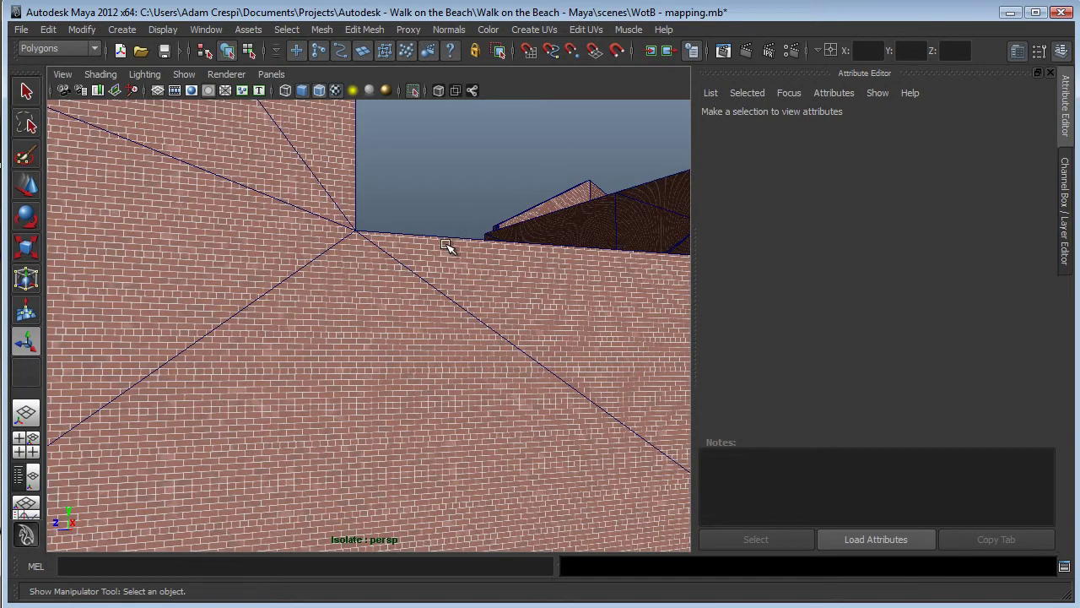
pyautogui.click(447, 245)
pyautogui.keyDown('alt'); pyautogui.moveTo(362, 326); pyautogui.dragTo(448, 323); pyautogui.keyUp('alt')
pyautogui.press('f')
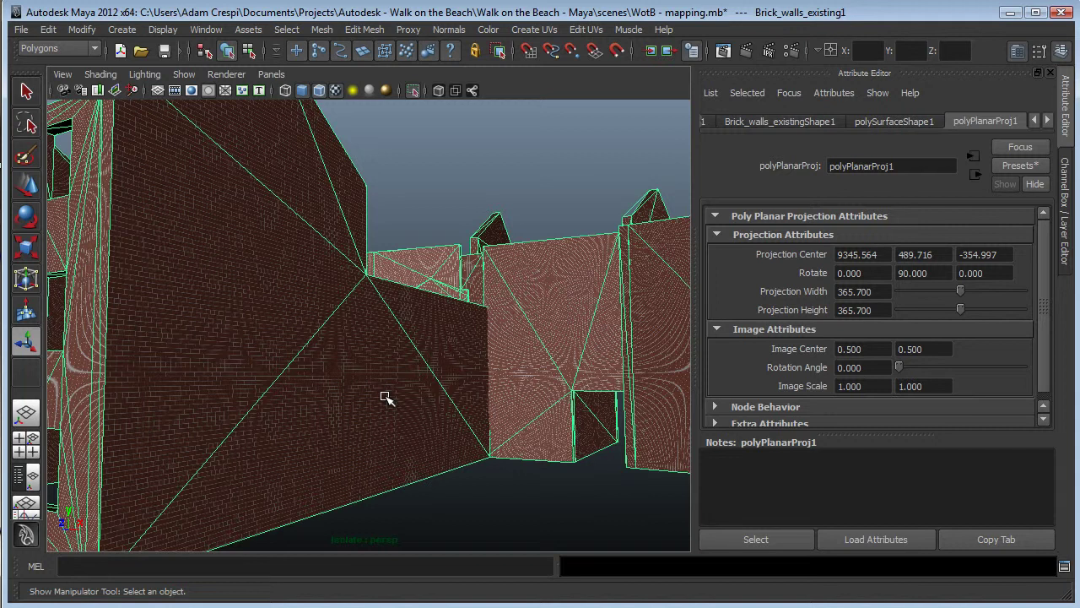
pyautogui.keyDown('alt'); pyautogui.moveTo(386, 398); pyautogui.dragTo(400, 424); pyautogui.keyUp('alt')
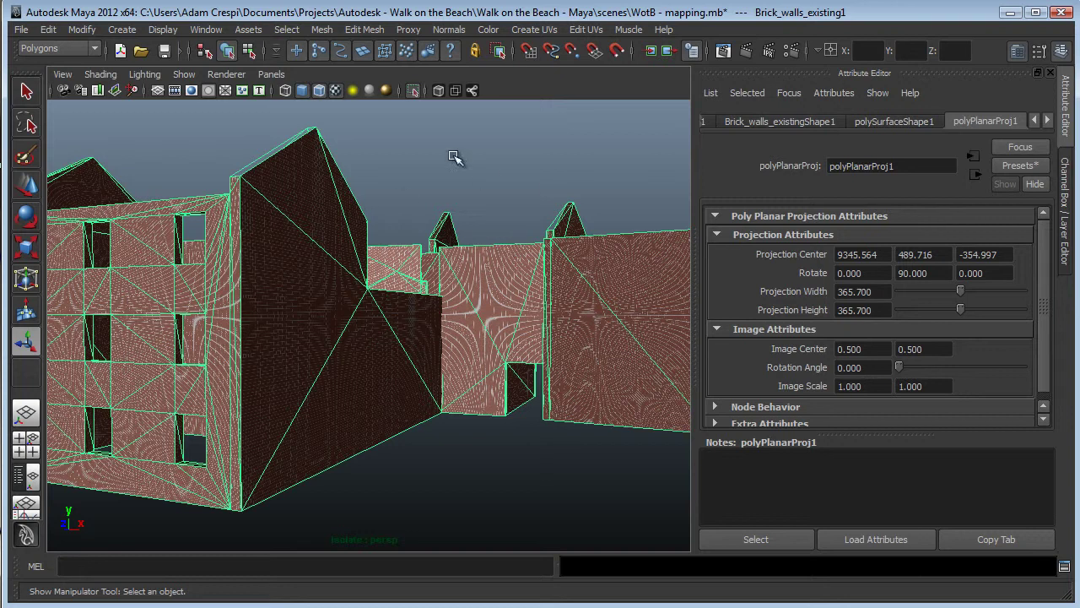
# Delete the UVChannel_1 set in the UV Set Editor, leaving only map1
pyautogui.click(576, 30)
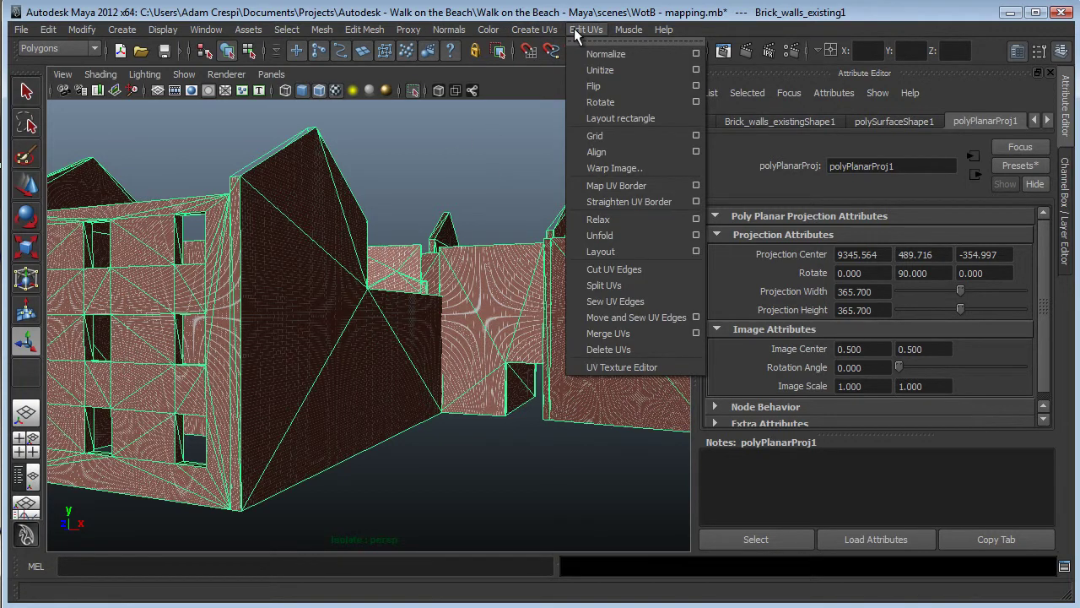
pyautogui.moveTo(556, 28)
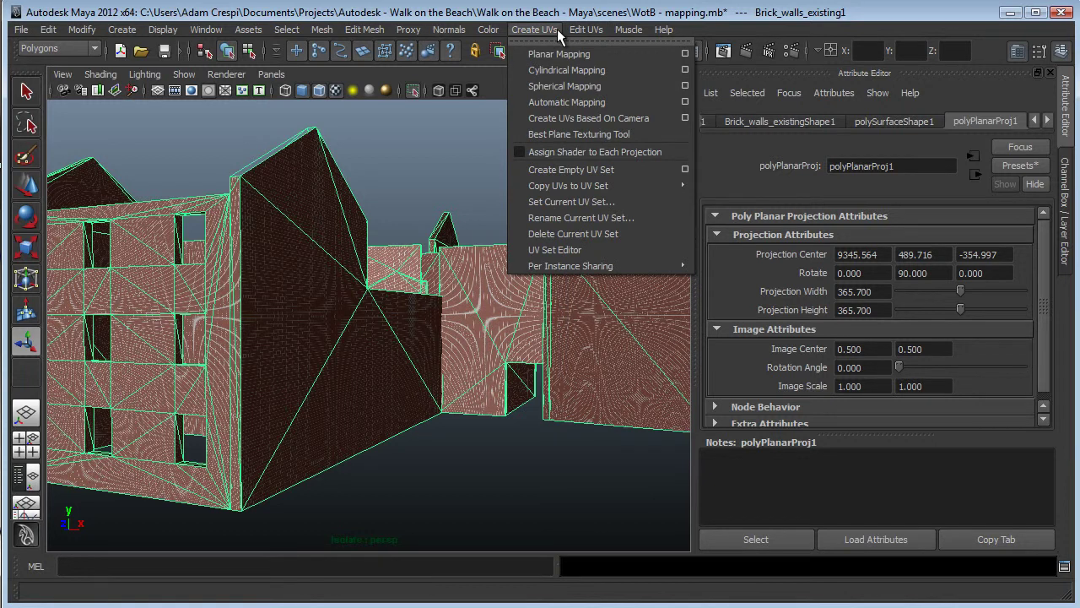
pyautogui.click(573, 251)
pyautogui.click(384, 240)
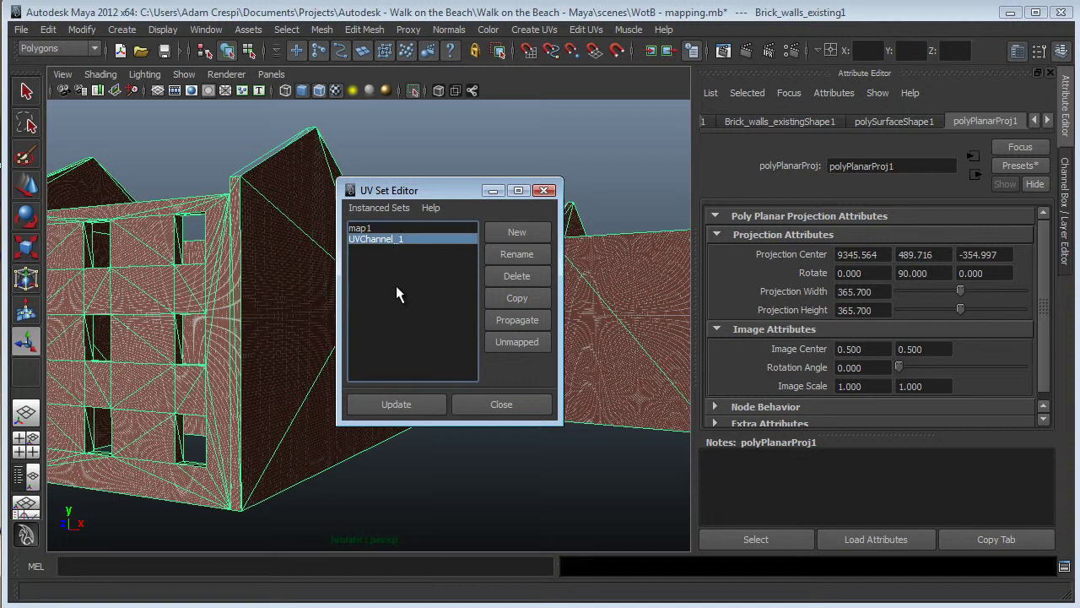
pyautogui.click(512, 275)
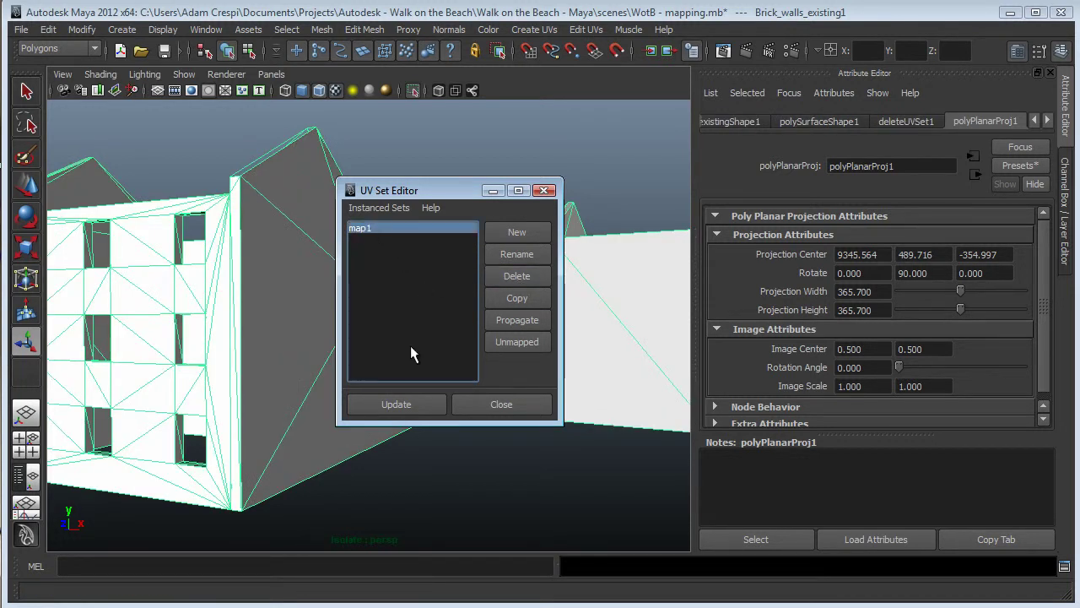
pyautogui.click(504, 407)
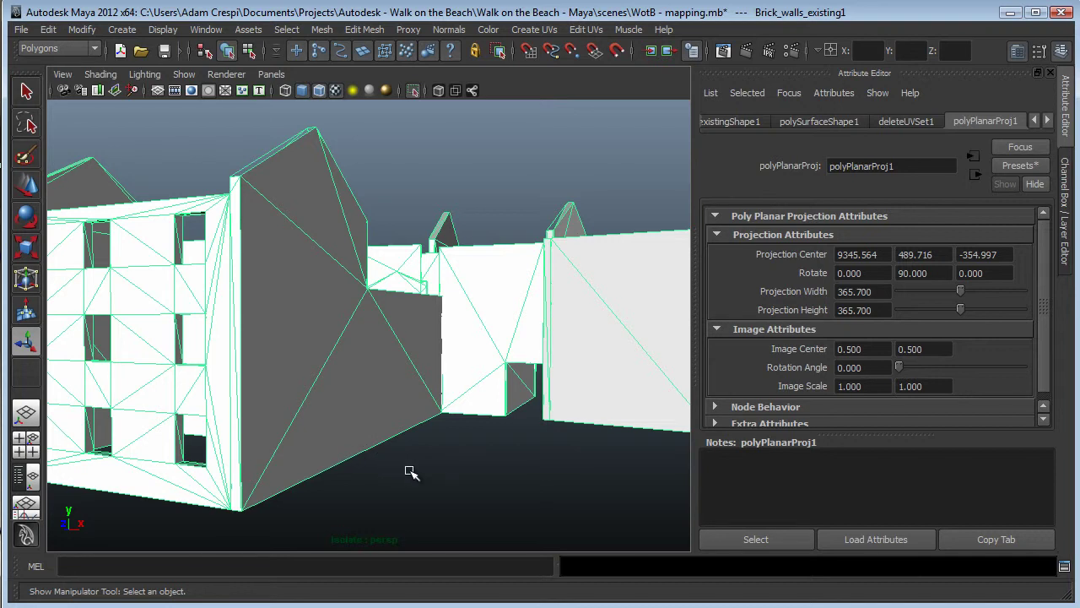
# Select the triangular faces of the gabled wall in face selection mode
pyautogui.press('F11')
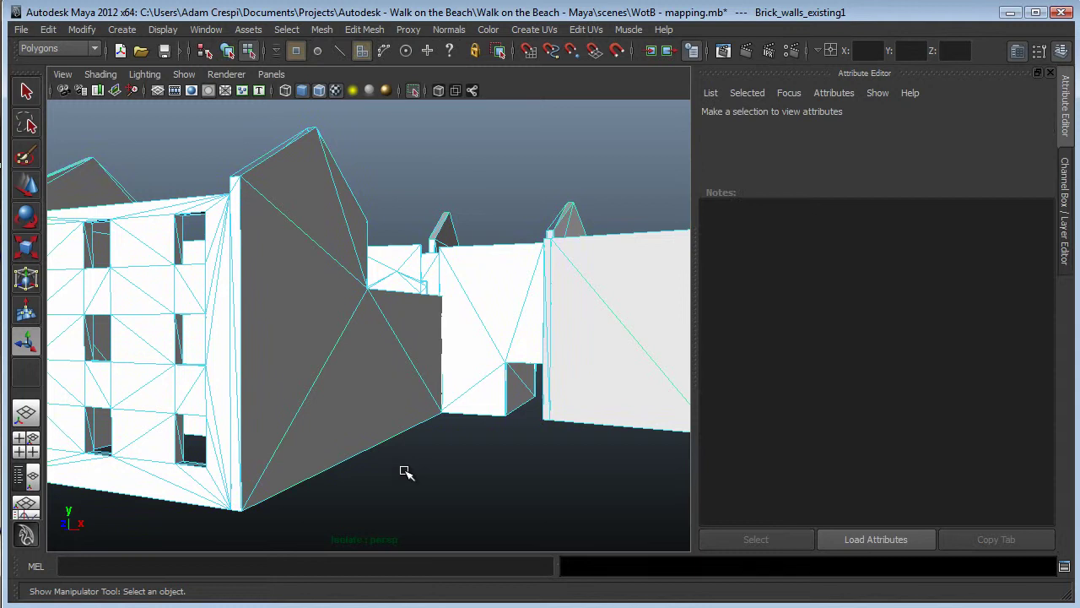
pyautogui.click(420, 340)
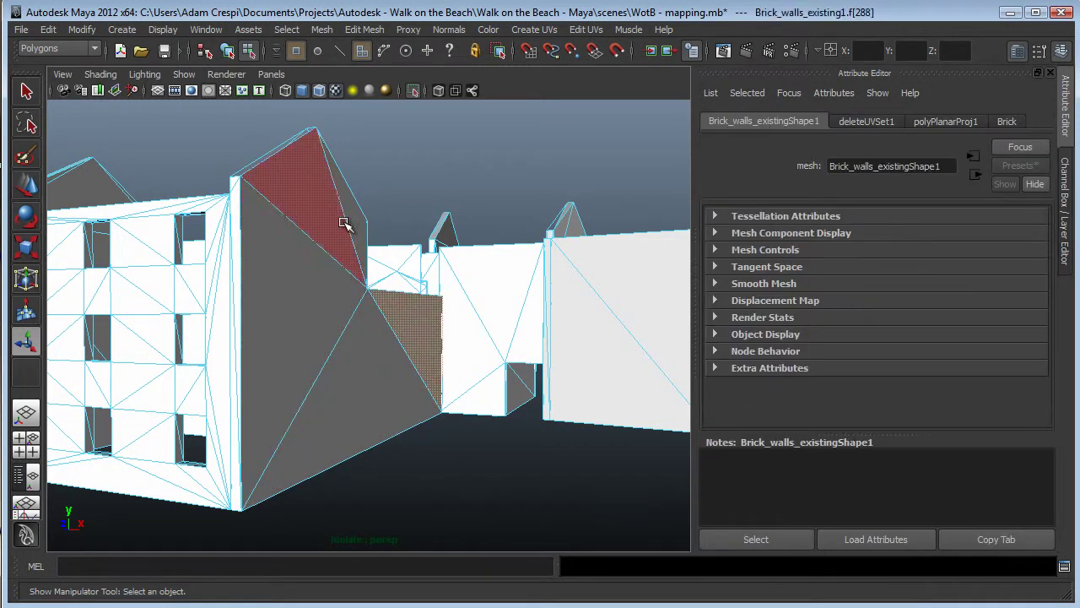
pyautogui.keyDown('shift'); pyautogui.click(355, 215); pyautogui.keyUp('shift')
pyautogui.keyDown('shift'); pyautogui.click(317, 255); pyautogui.keyUp('shift')
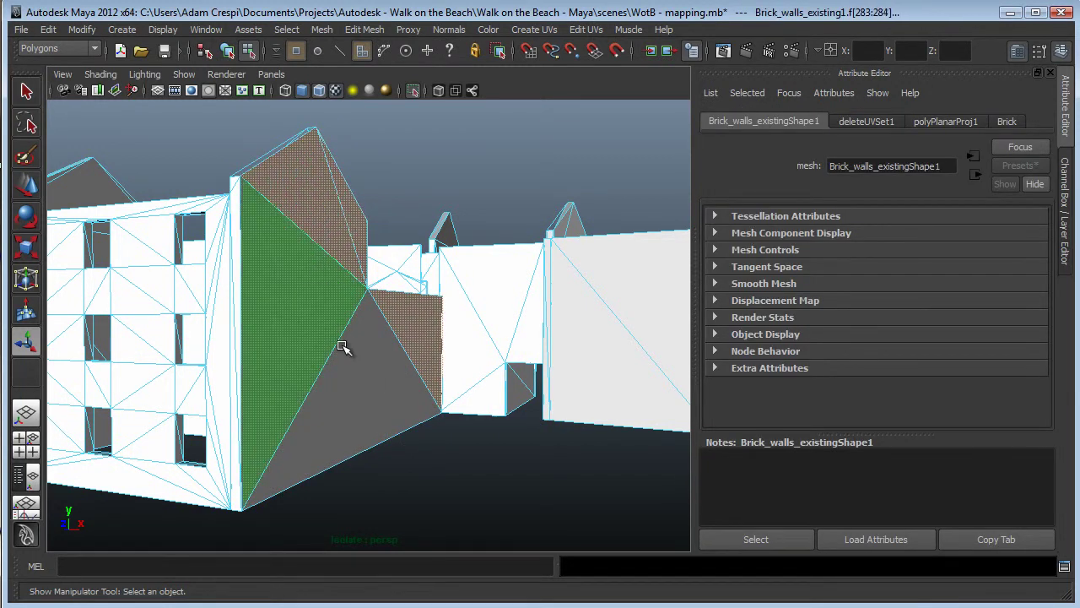
pyautogui.keyDown('shift'); pyautogui.click(287, 329); pyautogui.keyUp('shift')
pyautogui.keyDown('shift'); pyautogui.click(354, 374); pyautogui.keyUp('shift')
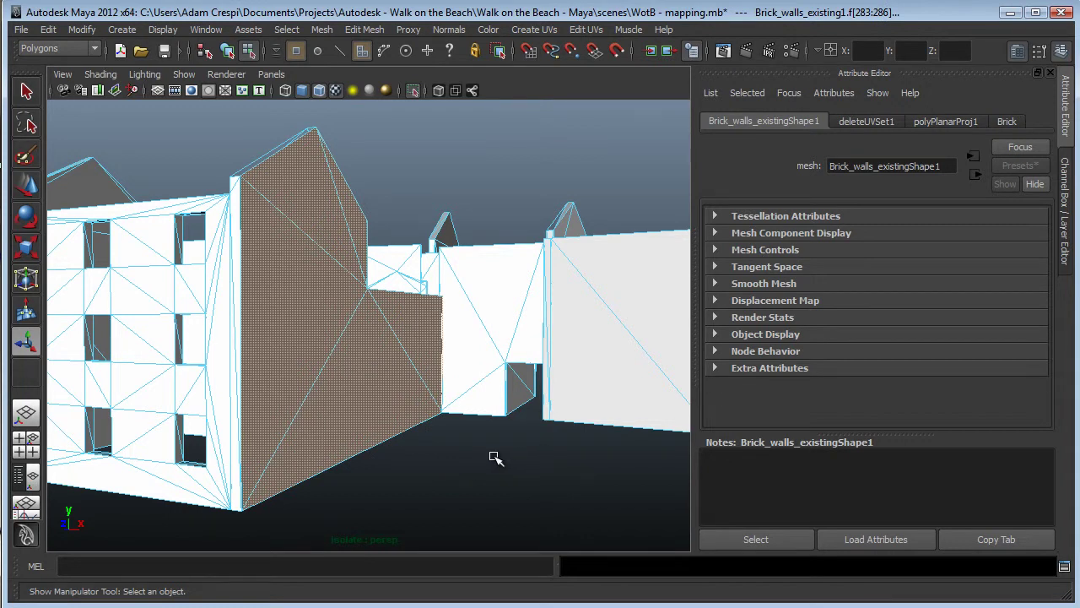
pyautogui.moveTo(495, 455)
pyautogui.keyDown('alt'); pyautogui.mouseDown()
pyautogui.moveTo(463, 458)
pyautogui.moveTo(485, 460)
pyautogui.mouseUp(); pyautogui.keyUp('alt')
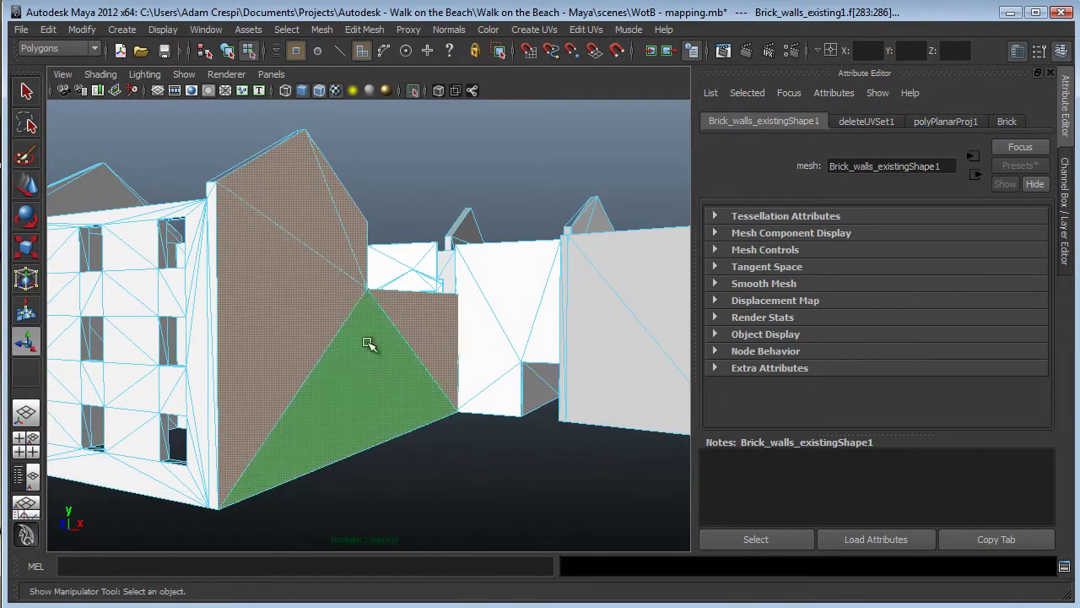
# Planar-map the selected faces and replace the projection settings with the brick preset
pyautogui.click(534, 29)
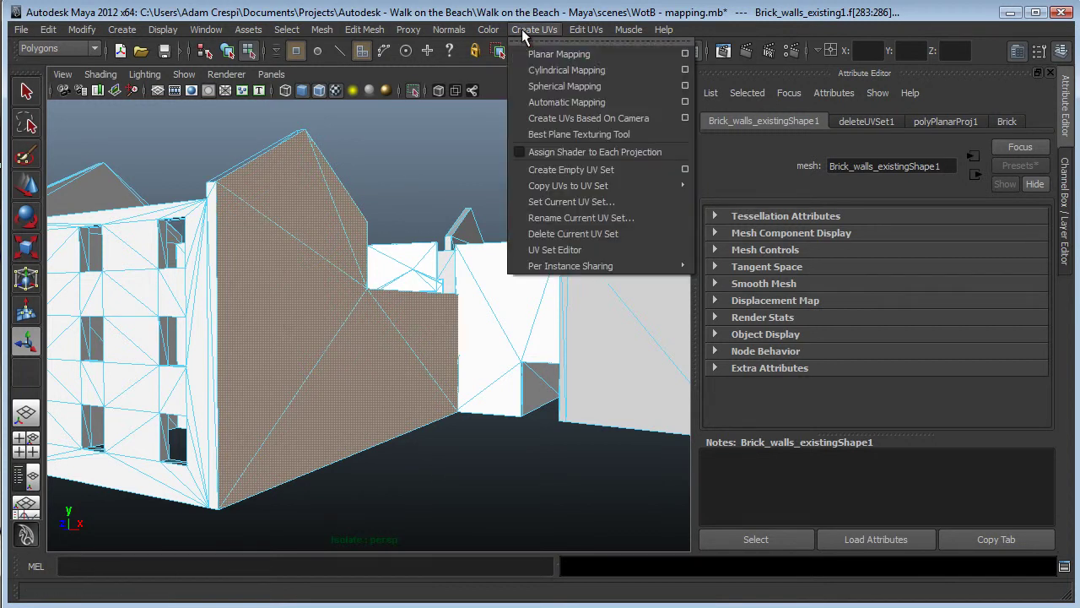
pyautogui.click(530, 52)
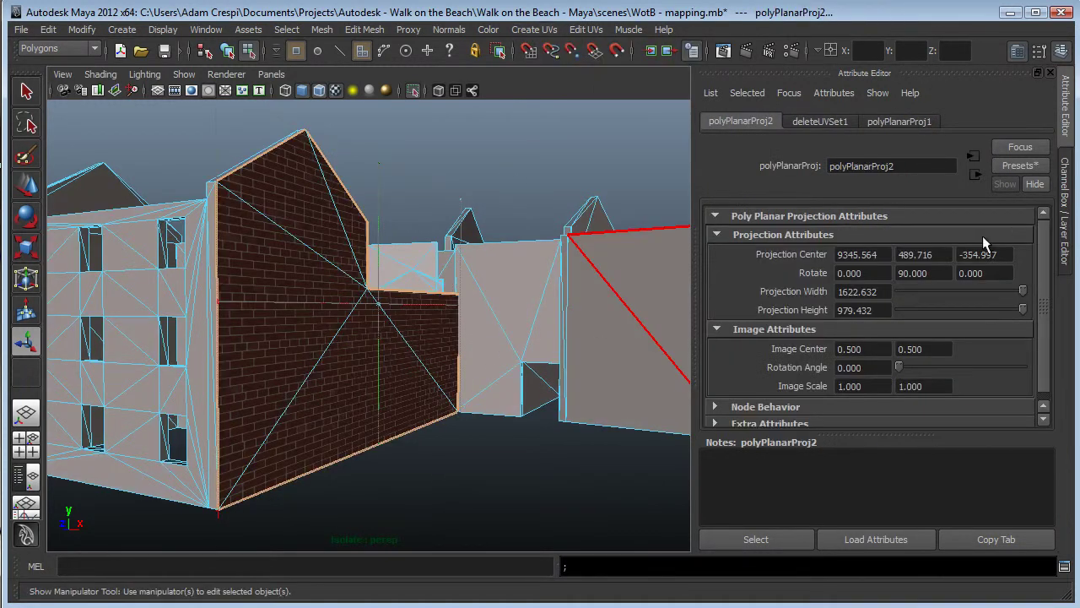
pyautogui.click(1009, 166)
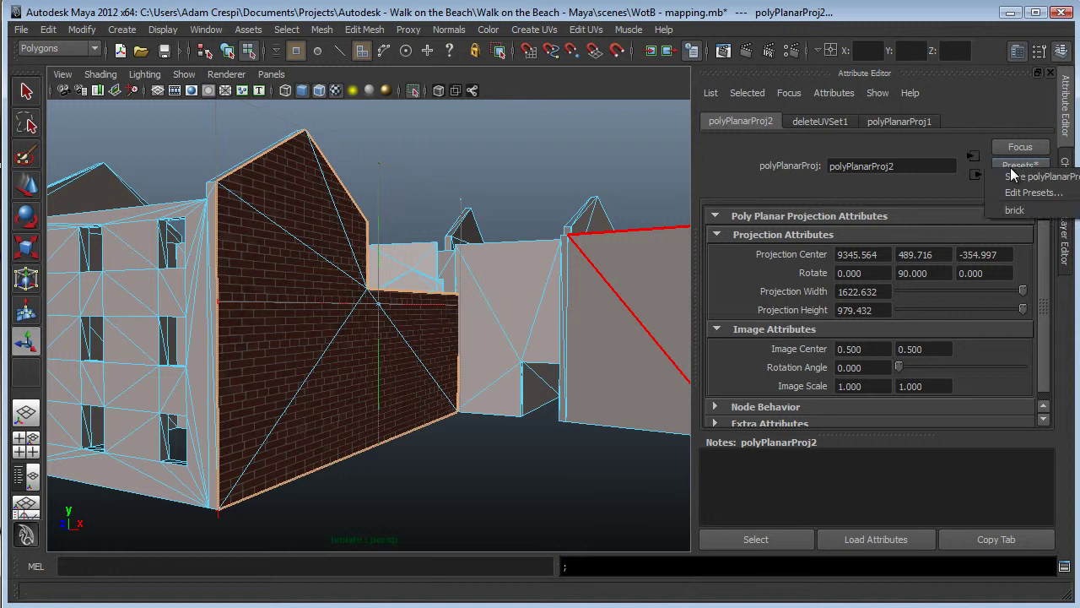
pyautogui.moveTo(1015, 210)
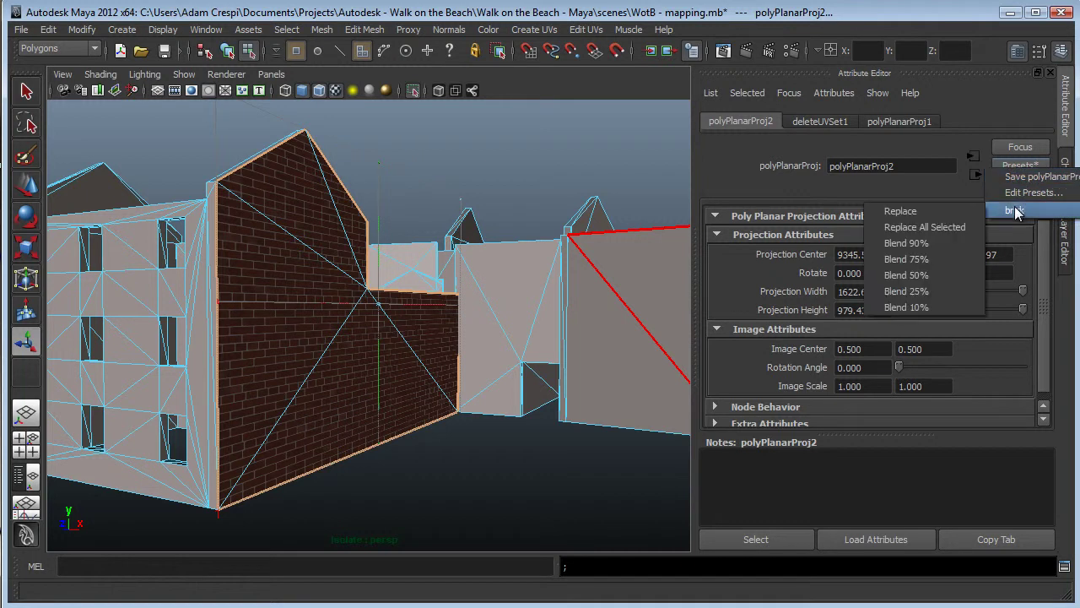
pyautogui.click(961, 208)
pyautogui.keyDown('alt'); pyautogui.moveTo(379, 482); pyautogui.dragTo(403, 492); pyautogui.keyUp('alt')
pyautogui.keyDown('alt'); pyautogui.moveTo(400, 487); pyautogui.dragTo(460, 473, button='right'); pyautogui.keyUp('alt')
pyautogui.press('f')
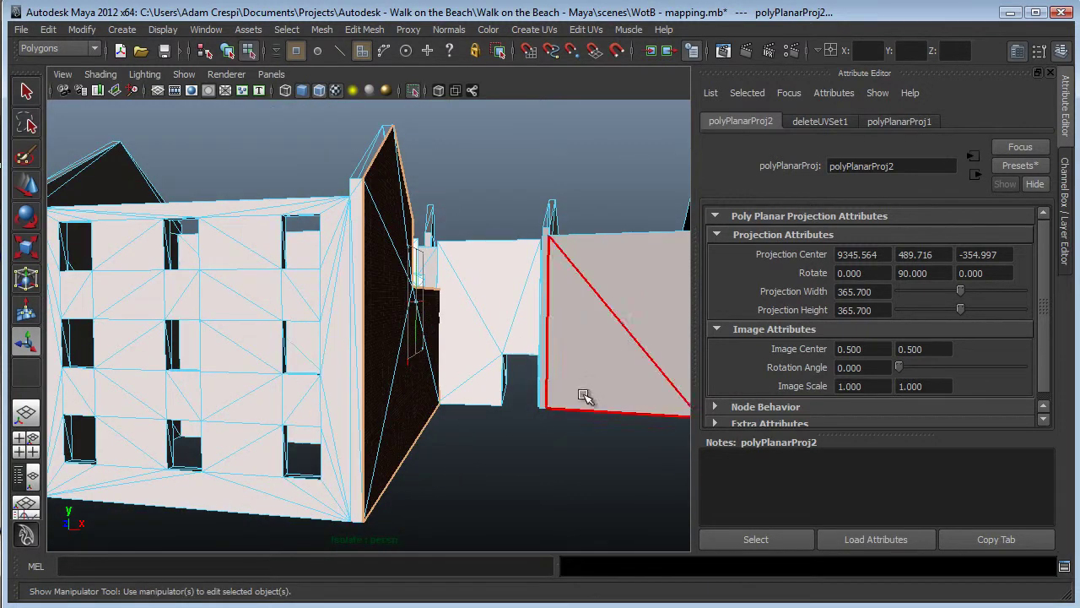
# Frame the whole scene, orbit to face the next building, and clear the selection
pyautogui.press('a')
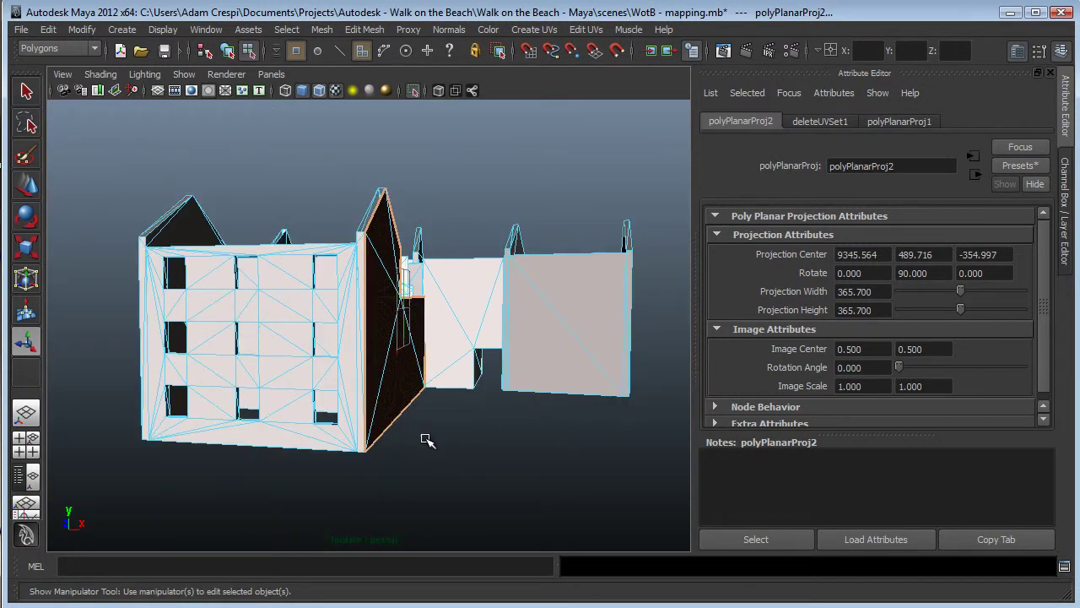
pyautogui.scroll(3, 225, 379)
pyautogui.keyDown('alt'); pyautogui.moveTo(274, 374); pyautogui.dragTo(434, 357); pyautogui.keyUp('alt')
pyautogui.scroll(-3, 525, 362)
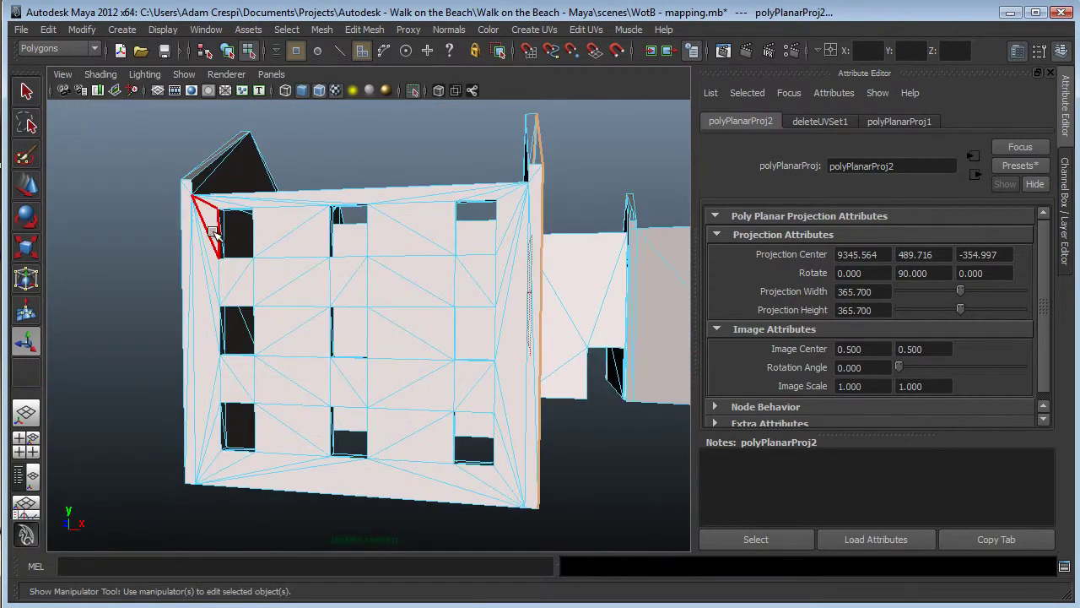
pyautogui.scroll(2, 212, 224)
pyautogui.scroll(5, 253, 280)
pyautogui.click(140, 437)
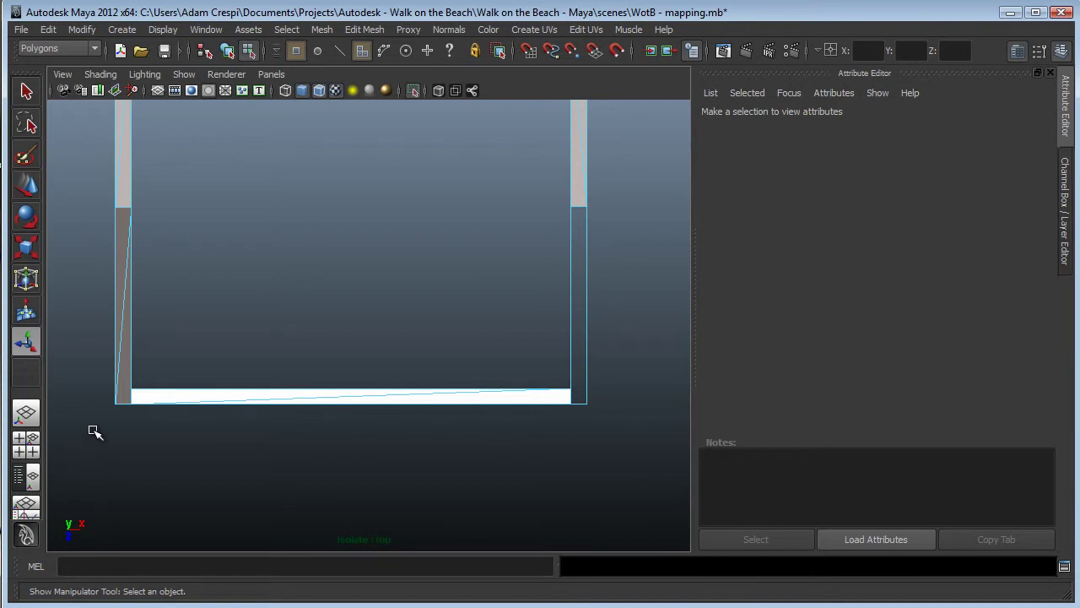
# Marquee-select the front building's wall faces in top view, then return to perspective view
pyautogui.moveTo(94, 431); pyautogui.dragTo(618, 404)
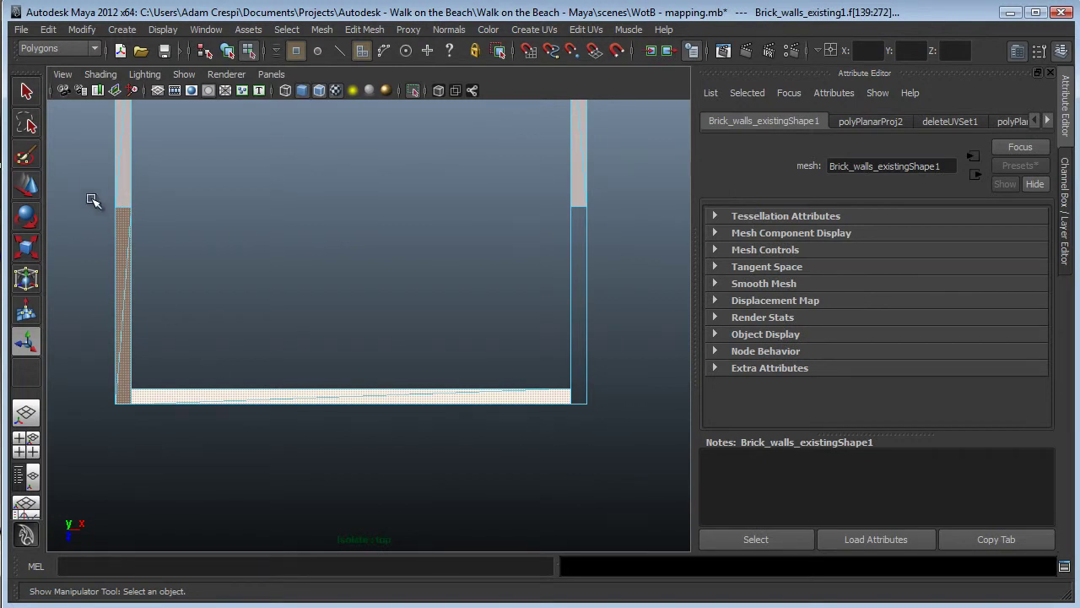
pyautogui.moveTo(90, 173); pyautogui.dragTo(632, 398)
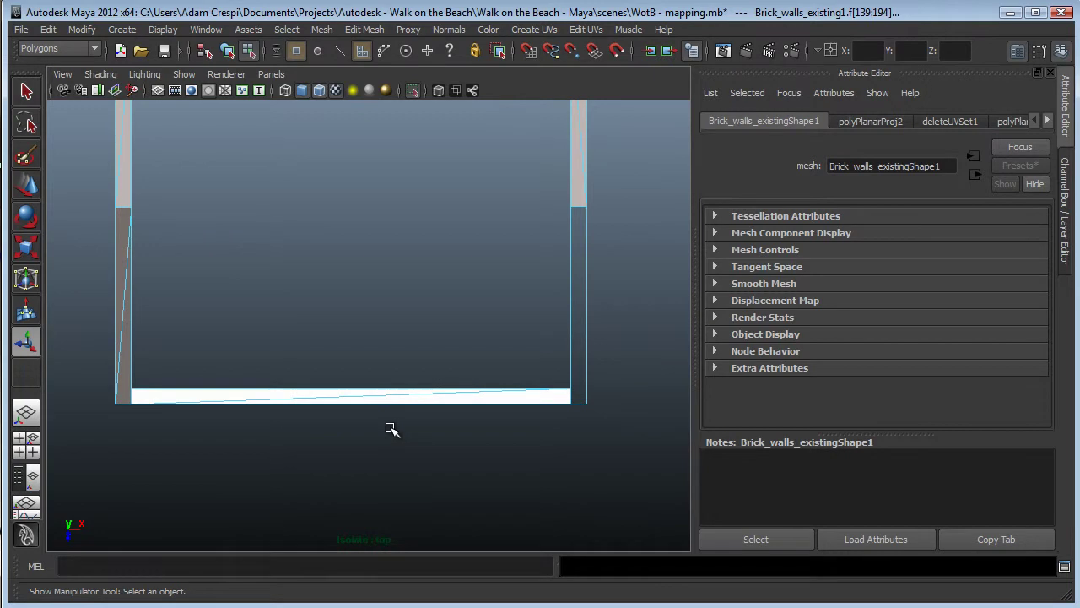
pyautogui.press('space')
pyautogui.moveTo(391, 428); pyautogui.dragTo(395, 400)
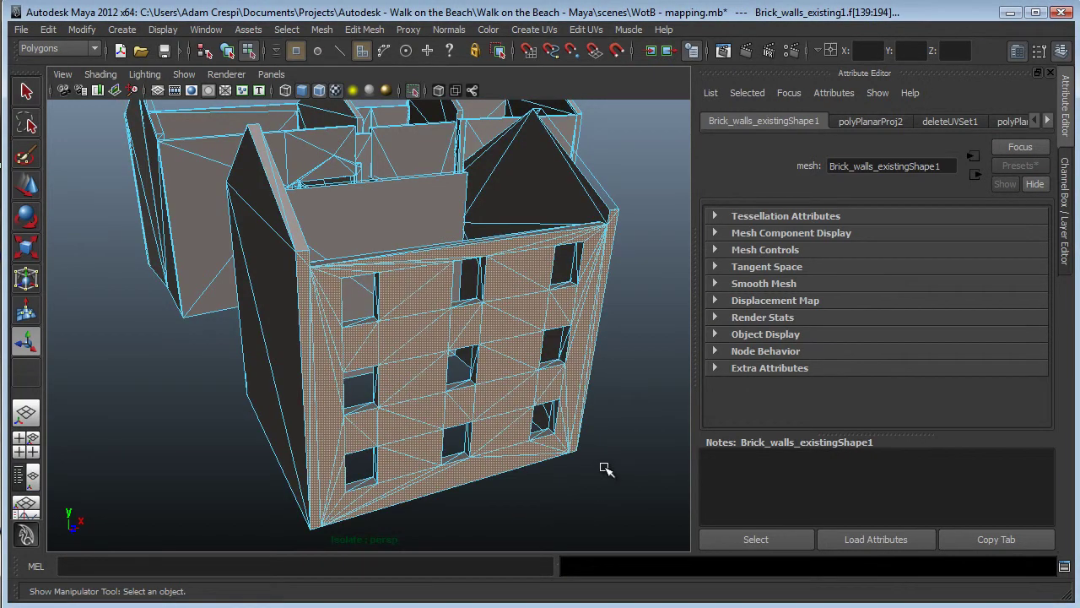
pyautogui.moveTo(553, 486)
pyautogui.keyDown('alt'); pyautogui.mouseDown()
pyautogui.moveTo(441, 475)
pyautogui.moveTo(569, 473)
pyautogui.mouseUp(); pyautogui.keyUp('alt')
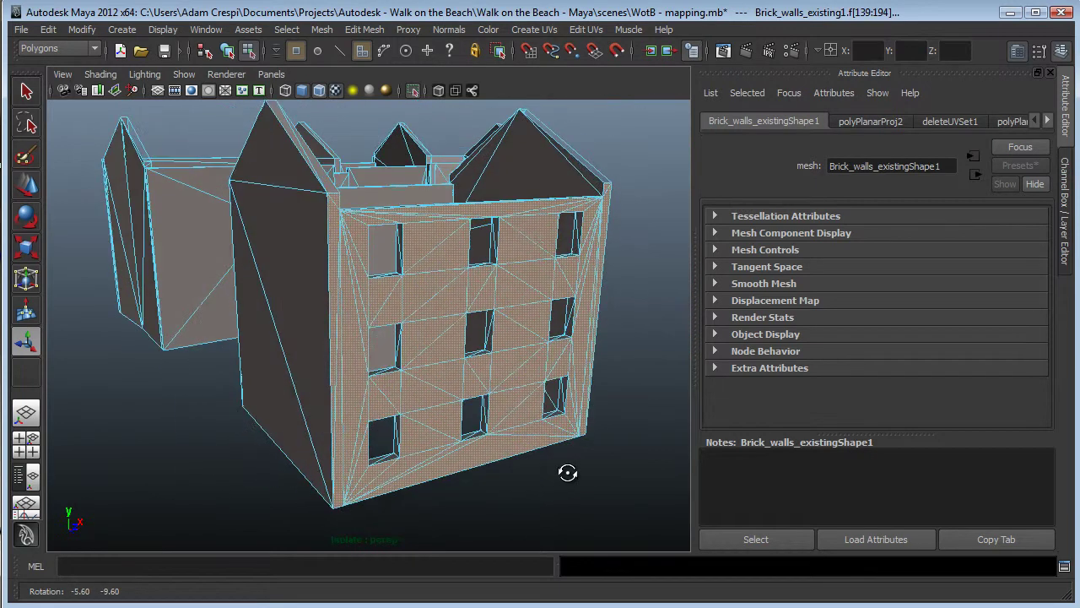
# Planar-map the front wall faces, creating polyPlanarProj3, and show its manipulator
pyautogui.click(534, 30)
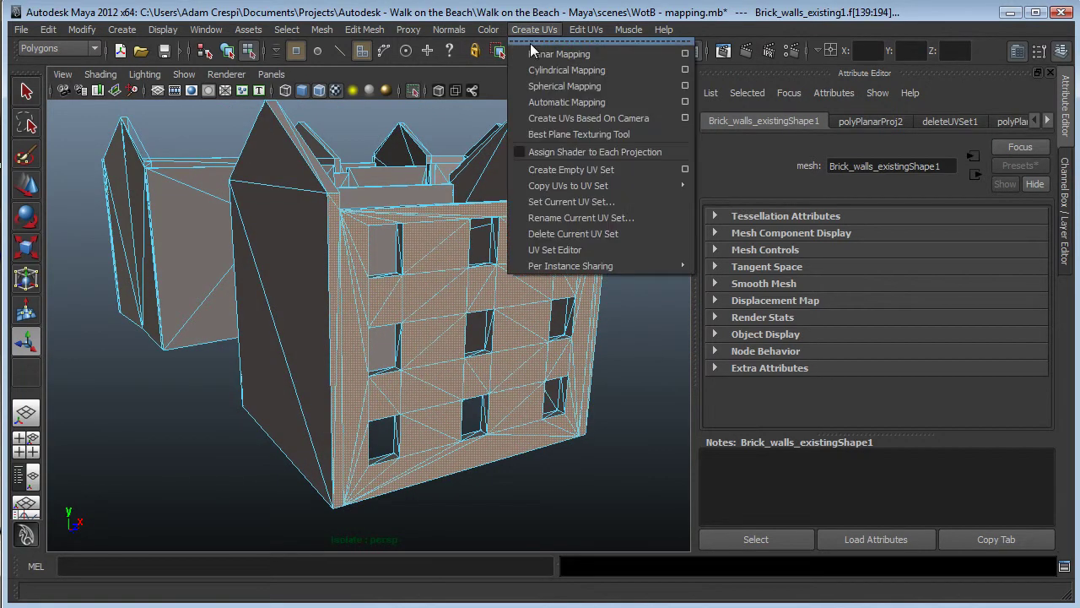
pyautogui.click(533, 54)
pyautogui.keyDown('alt'); pyautogui.moveTo(598, 456); pyautogui.dragTo(559, 441); pyautogui.keyUp('alt')
pyautogui.press('t')
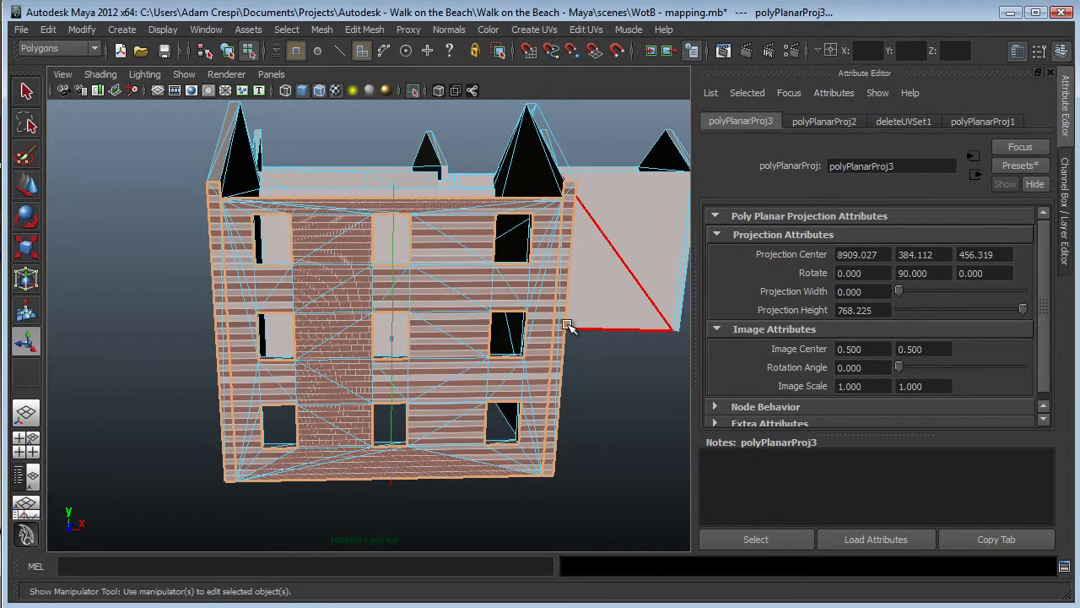
pyautogui.click(882, 291)
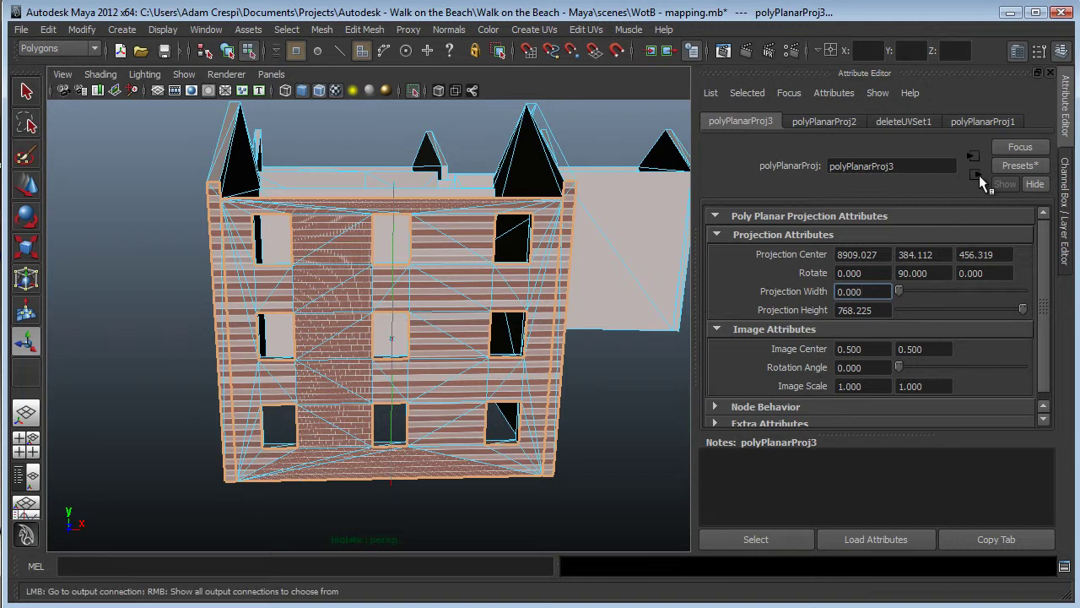
# Apply the brick preset to polyPlanarProj3 and set its Rotate Y to 0
pyautogui.click(1006, 163)
pyautogui.moveTo(1013, 205)
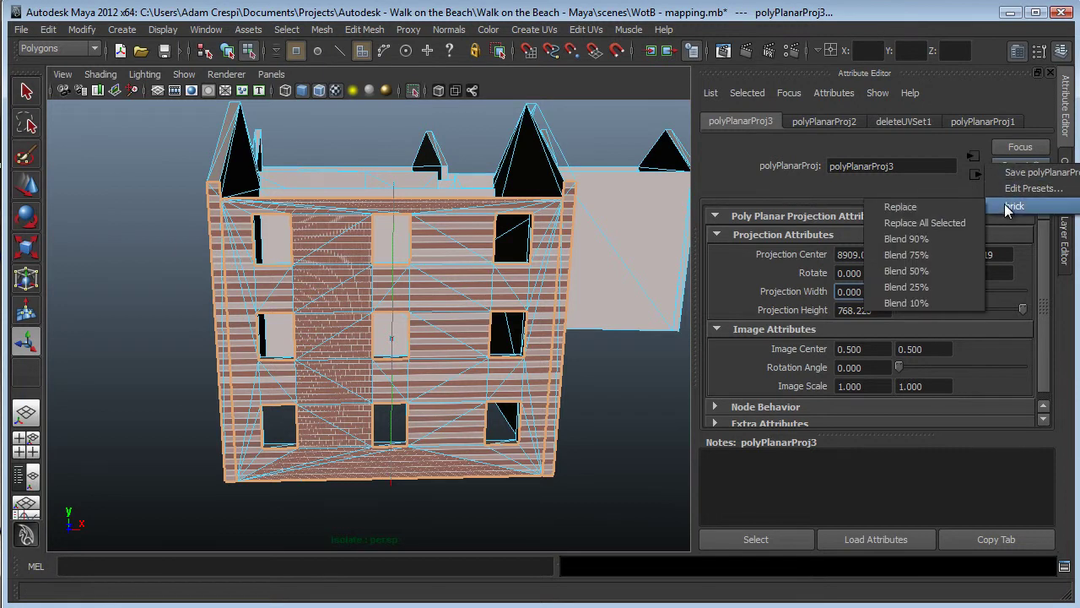
pyautogui.click(957, 206)
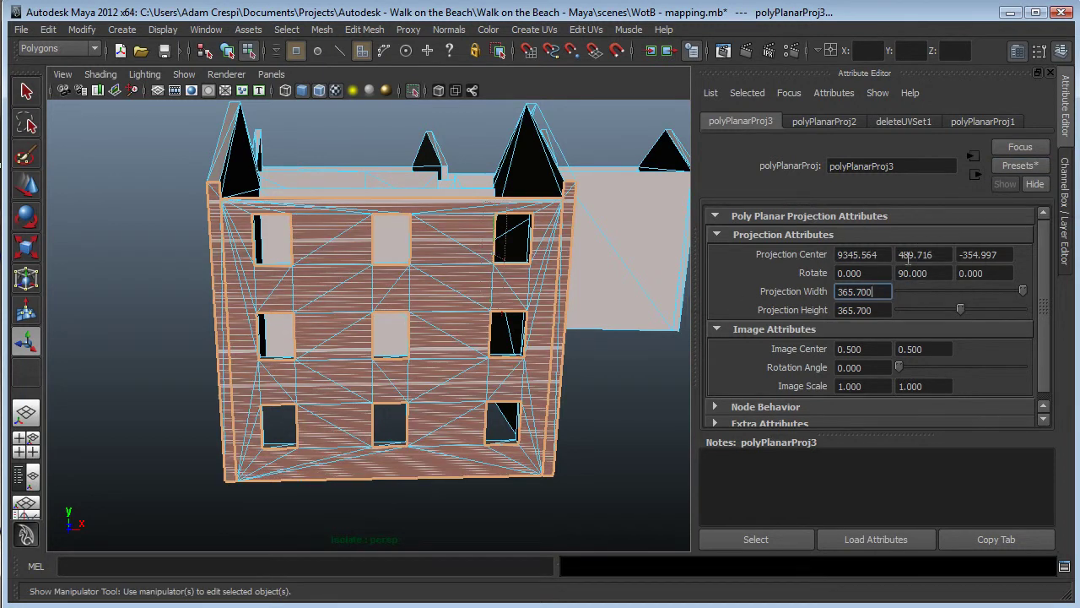
pyautogui.click(943, 272)
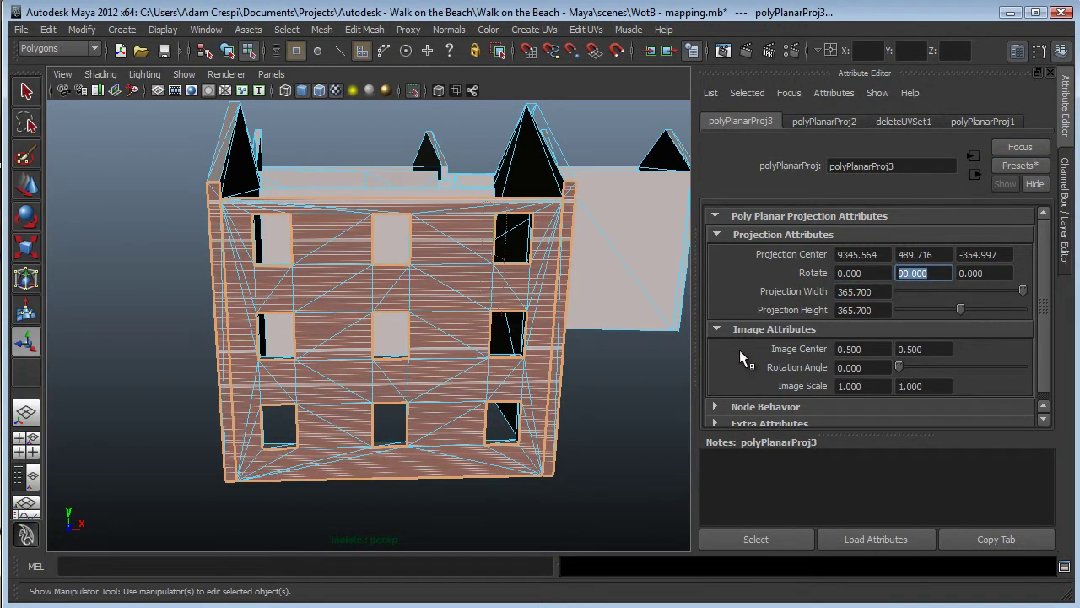
pyautogui.write('0')
pyautogui.press('Return')
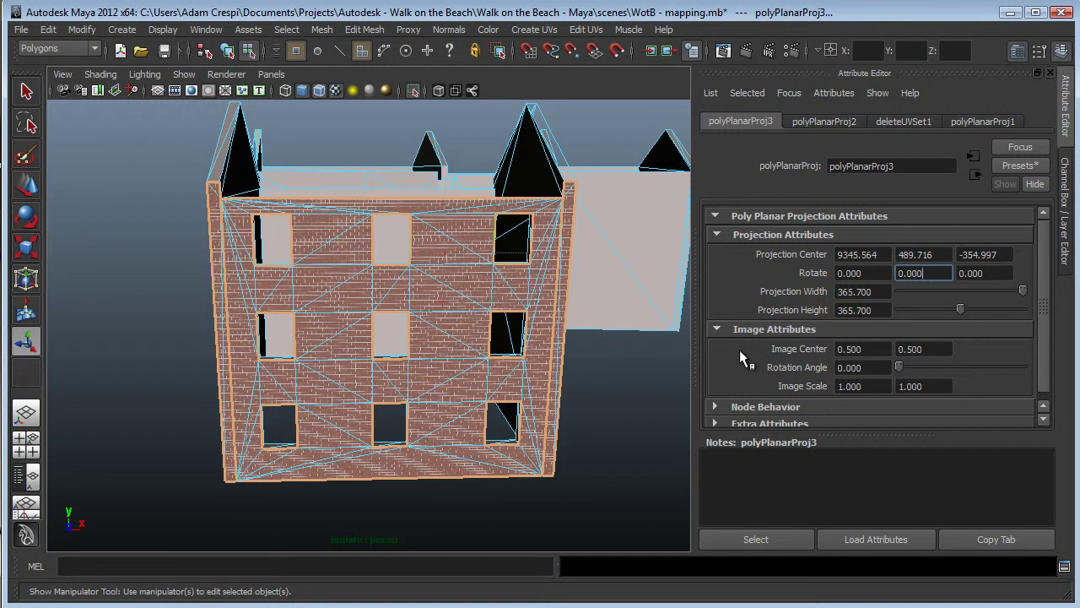
pyautogui.scroll(5, 450, 321)
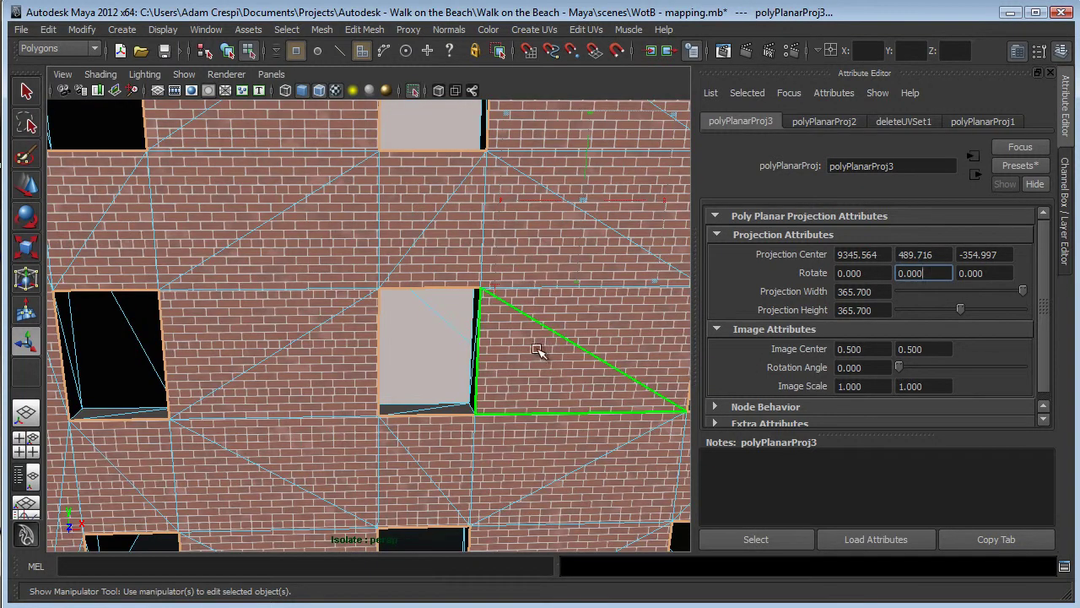
pyautogui.scroll(-5, 564, 401)
pyautogui.write('4')
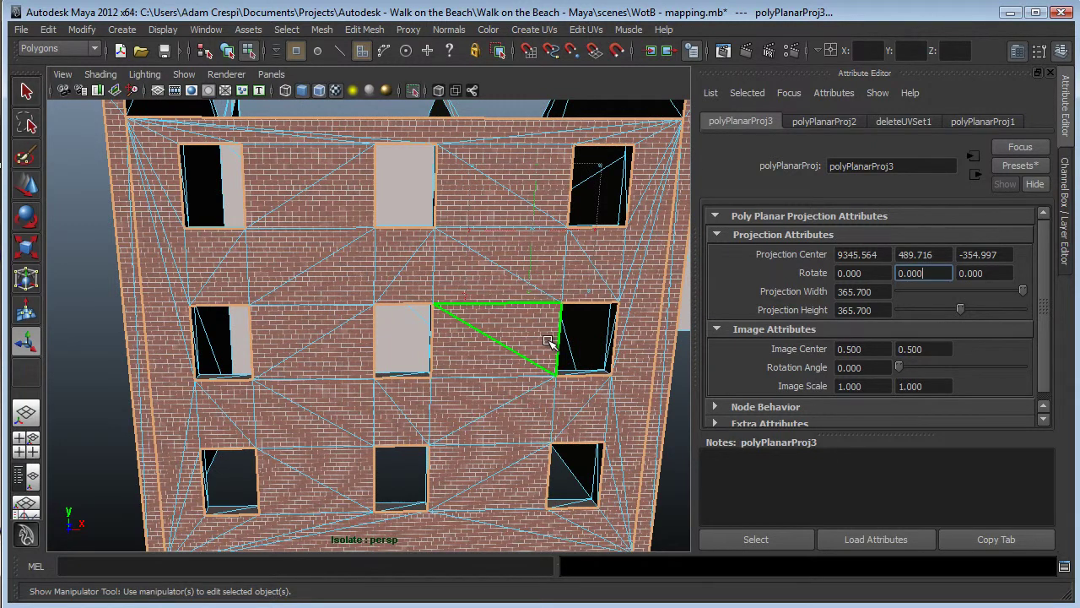
pyautogui.press('Return')
pyautogui.press('4')
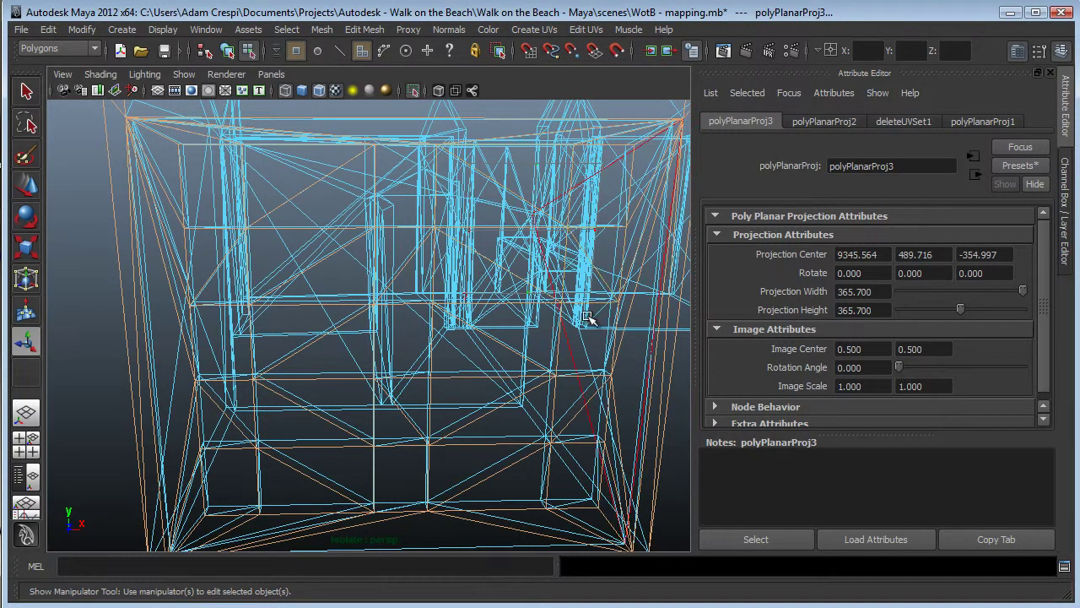
pyautogui.press('5')
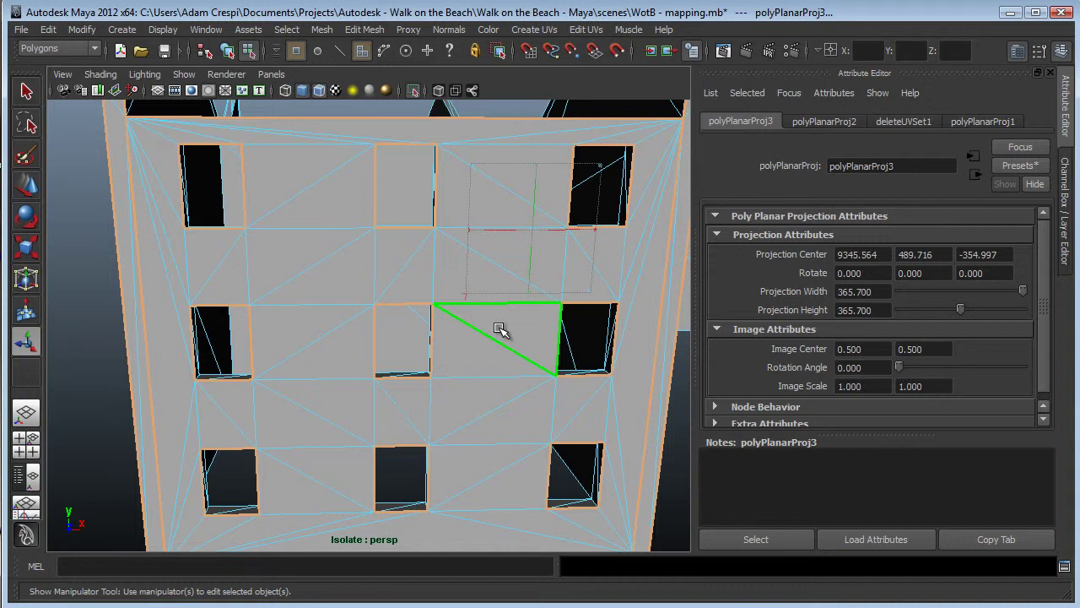
pyautogui.press('6')
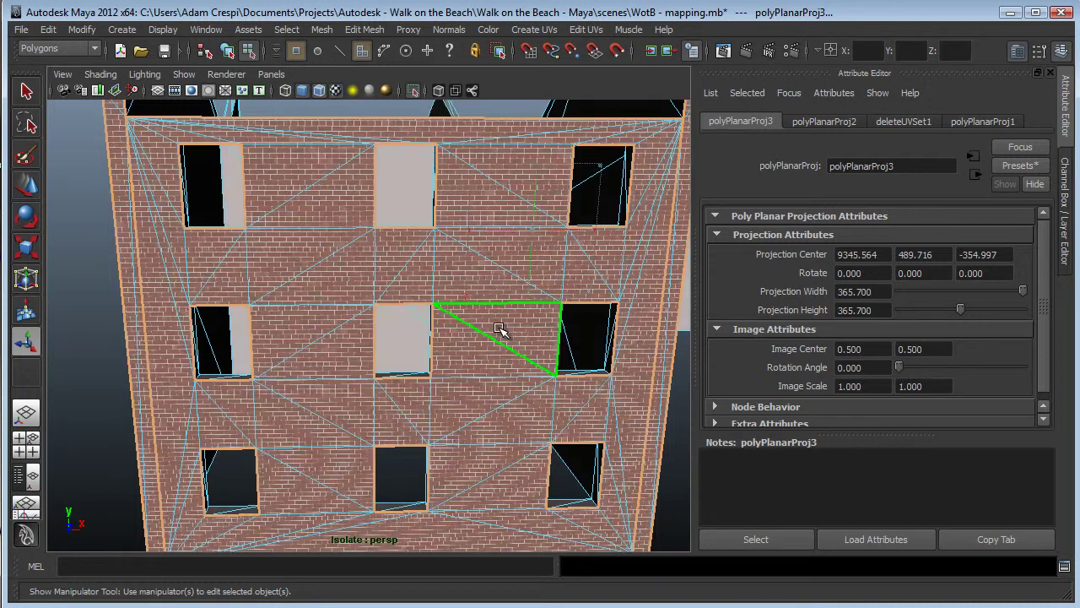
# Inspect the brick texture at the building's corner, deselect the walls, and turn the view to face the front facade
pyautogui.keyDown('alt'); pyautogui.moveTo(547, 434); pyautogui.dragTo(430, 373); pyautogui.keyUp('alt')
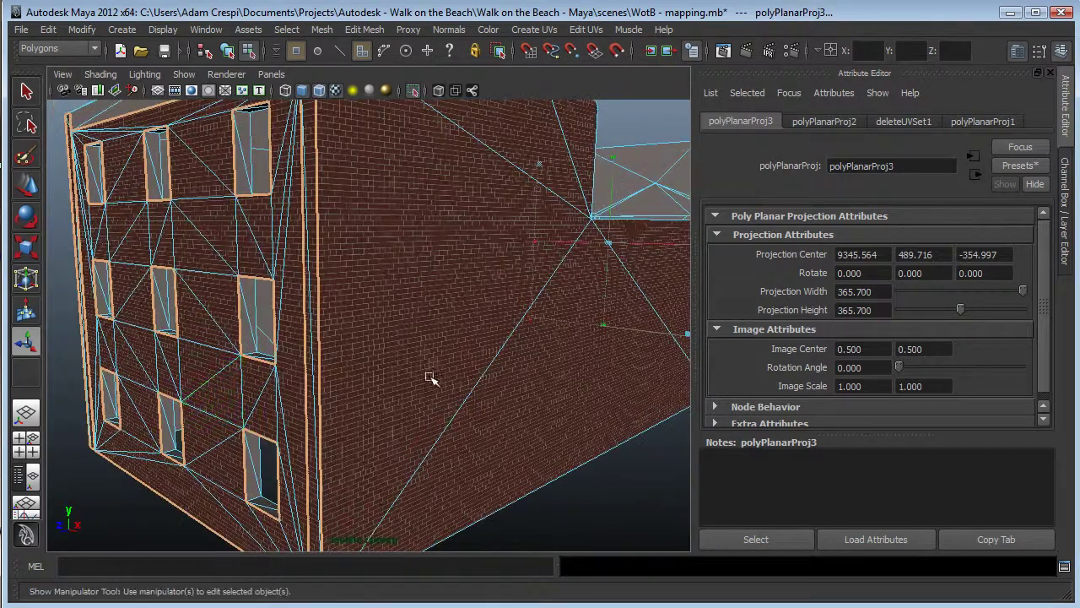
pyautogui.scroll(5, 289, 270)
pyautogui.scroll(5, 494, 330)
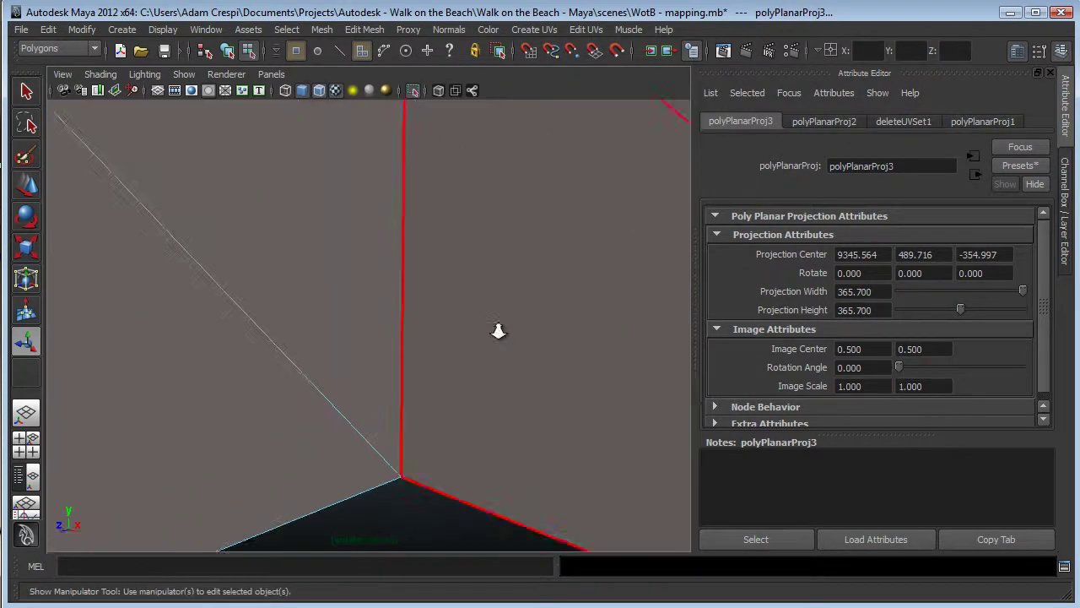
pyautogui.scroll(-5, 497, 330)
pyautogui.scroll(5, 551, 391)
pyautogui.scroll(-5, 551, 392)
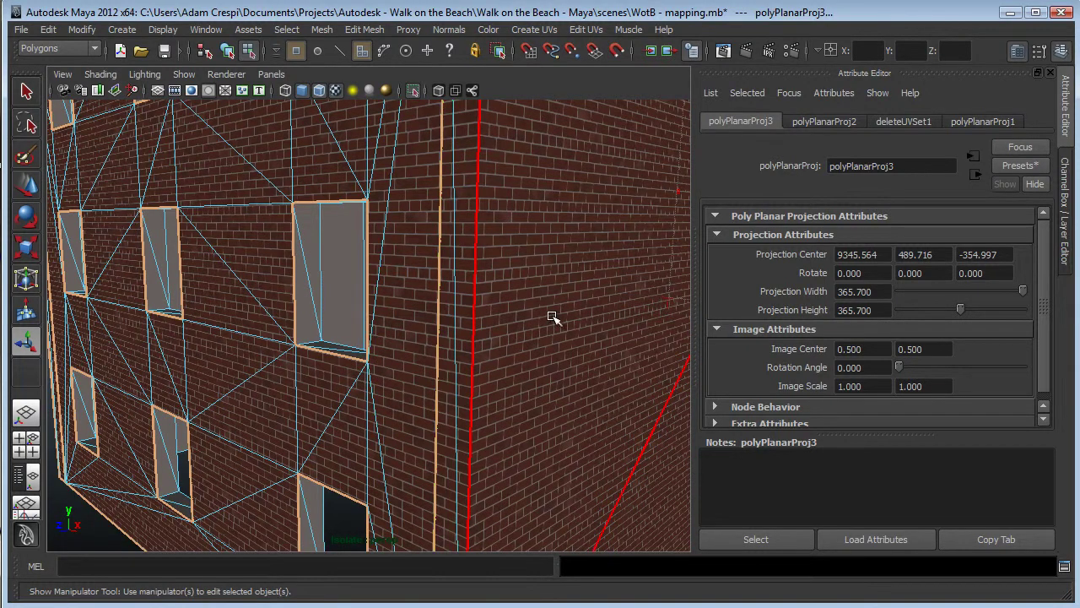
pyautogui.scroll(-10, 560, 321)
pyautogui.click(574, 454)
pyautogui.keyDown('alt'); pyautogui.moveTo(574, 454); pyautogui.dragTo(535, 475); pyautogui.keyUp('alt')
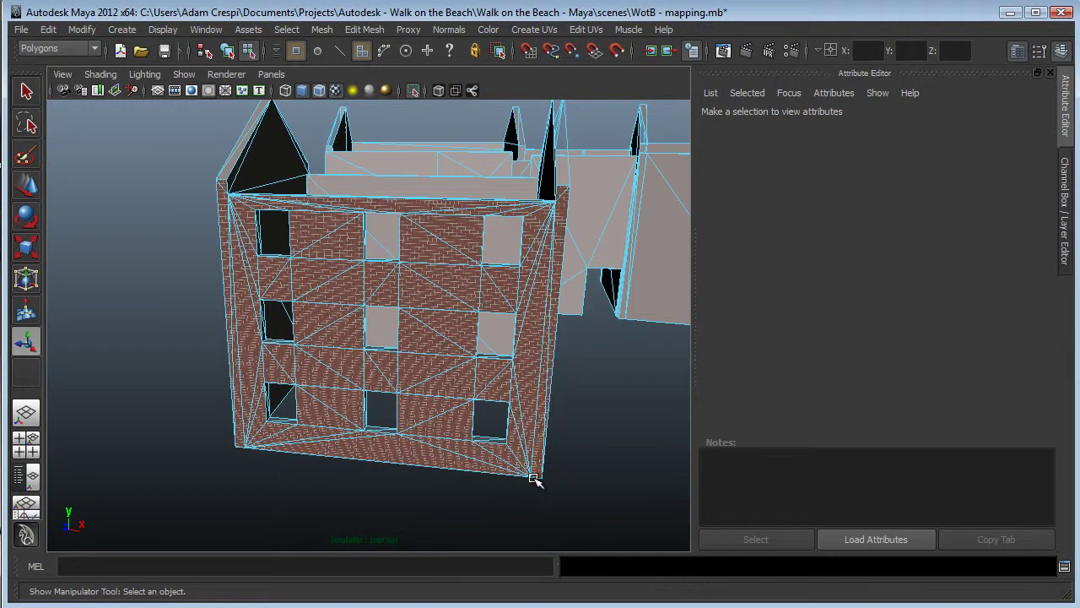